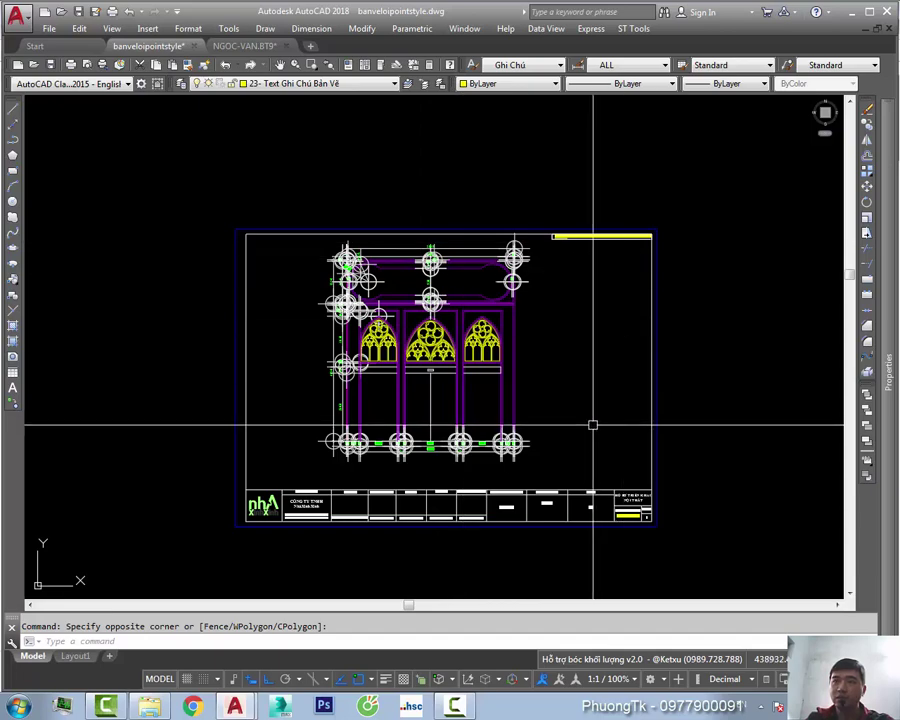
- Pan and zoom around the elevation sheet to frame the point markers
scroll(460, 248, up, 4)
scroll(468, 266, up, 3)
scroll(475, 280, down, 7)
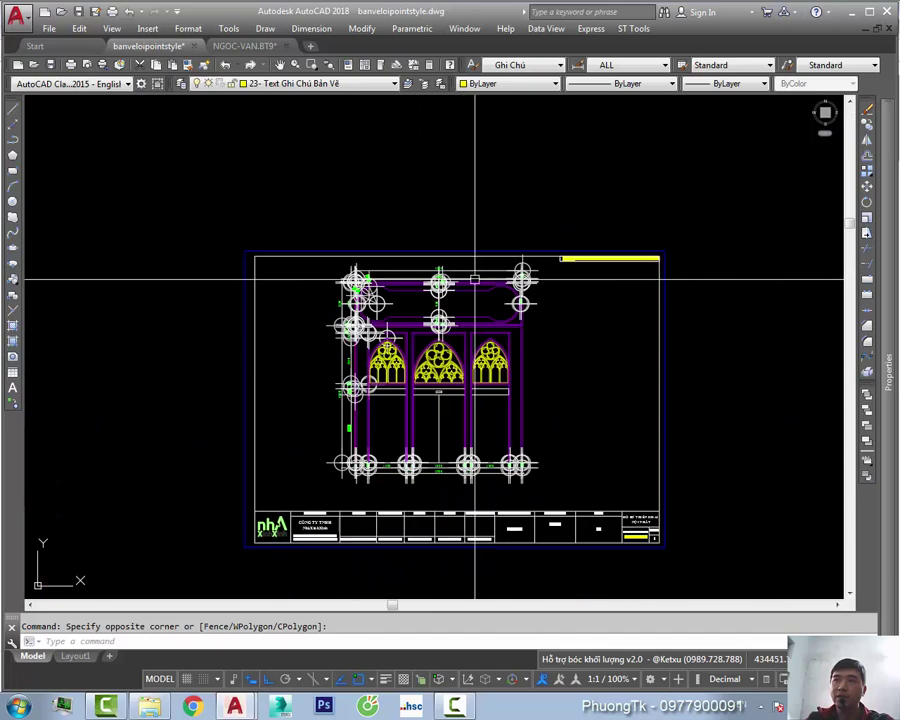
middle_drag(475, 280, 405, 340)
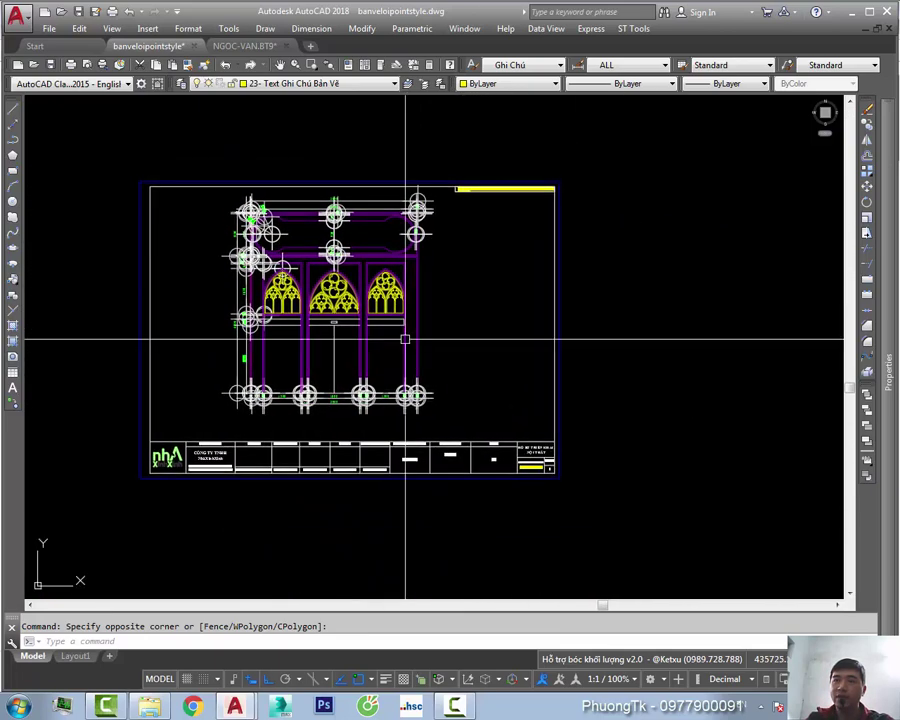
scroll(405, 340, up, 5)
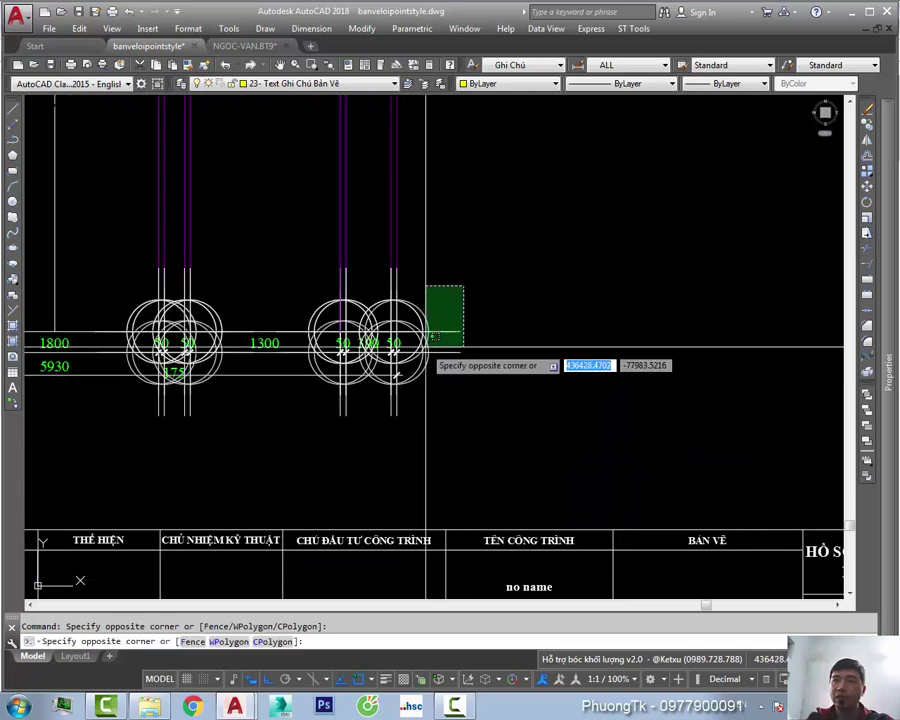
scroll(414, 345, down, 2)
scroll(420, 330, up, 3)
scroll(445, 294, up, 2)
key(Escape)
scroll(449, 300, down, 4)
click(487, 260)
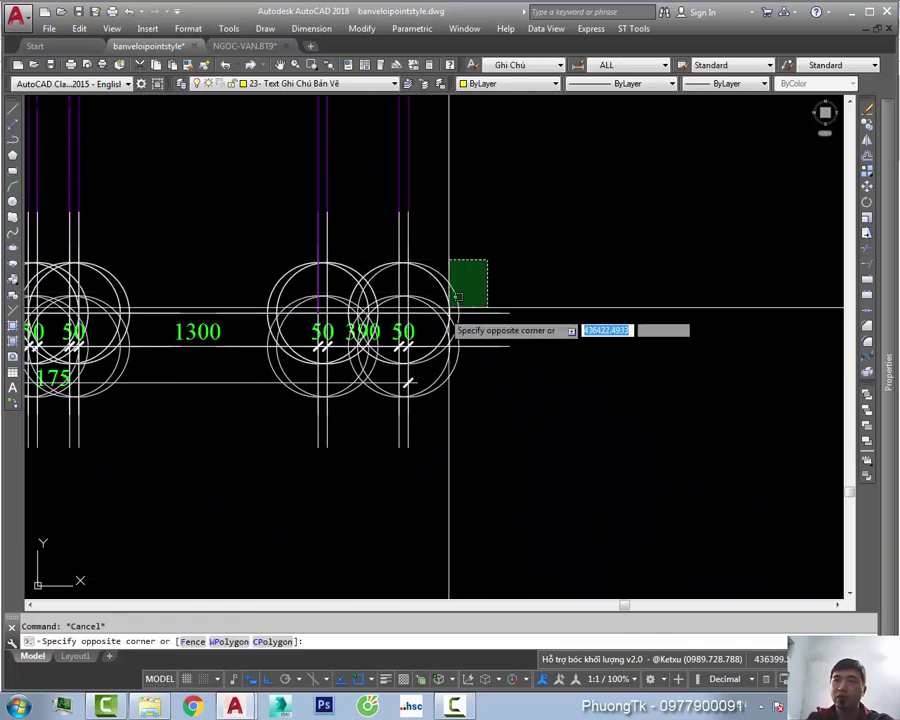
key(Escape)
scroll(456, 320, down, 6)
scroll(418, 316, up, 3)
scroll(413, 340, up, 1)
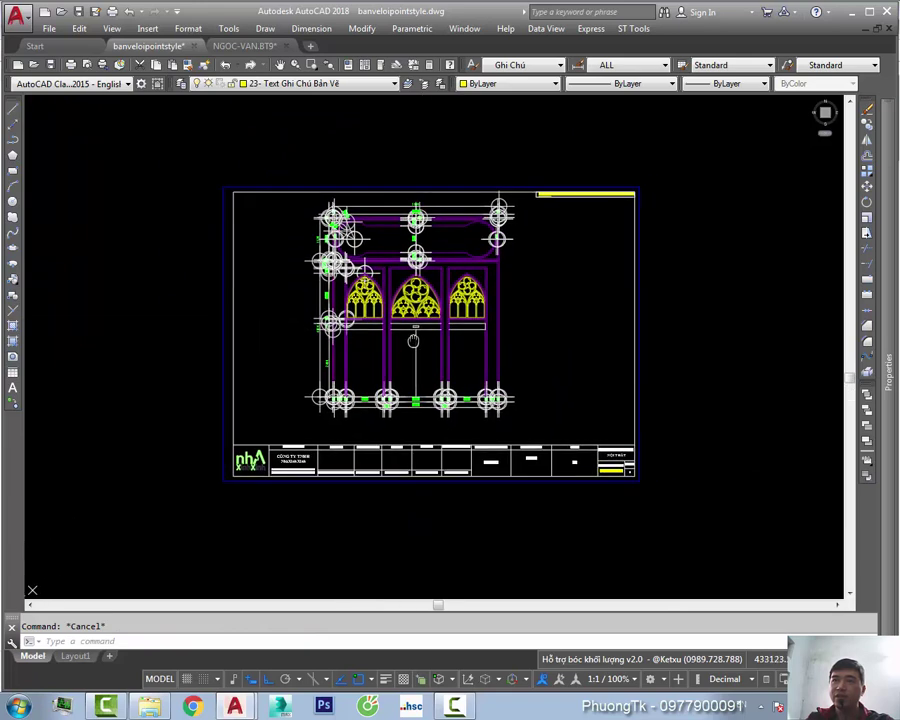
middle_drag(508, 356, 498, 359)
- Open the plot settings past the plotter warning and load the <Previous plot> page setup
key(ctrl+p)
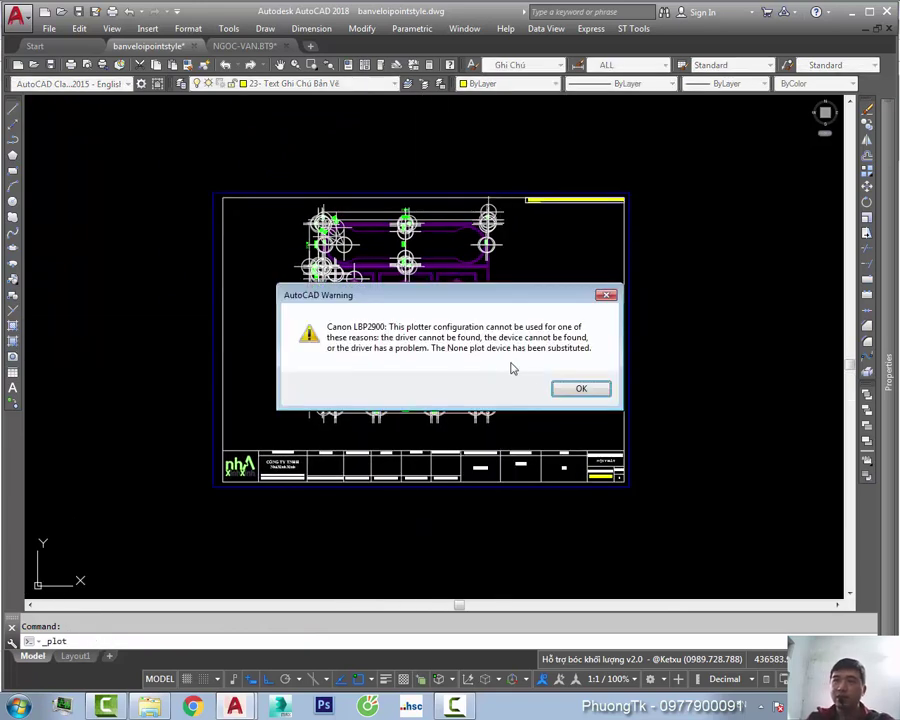
click(562, 389)
click(297, 203)
click(297, 227)
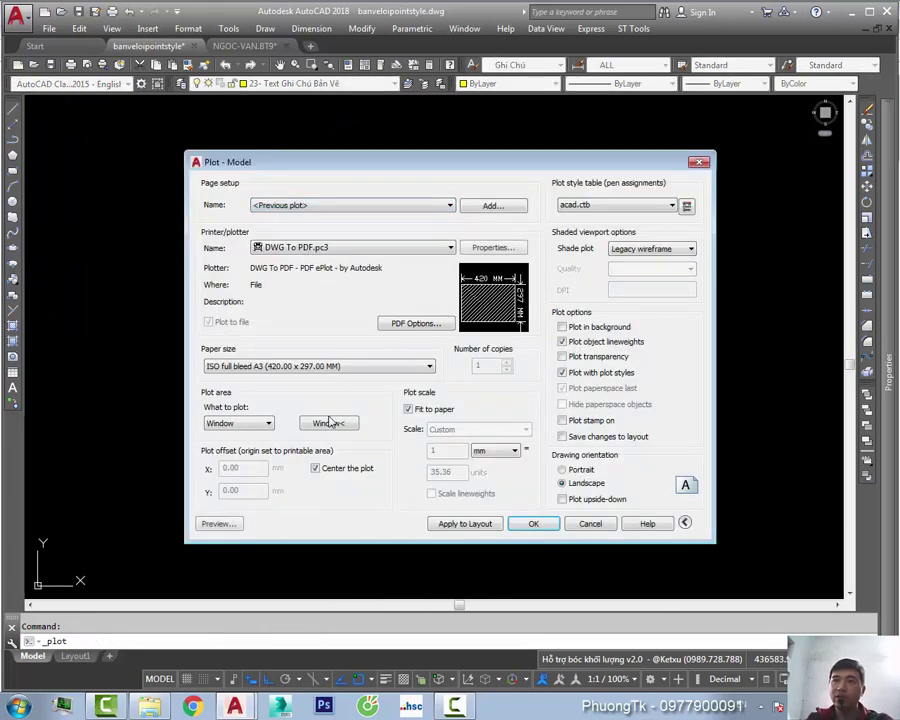
click(325, 422)
key(Escape)
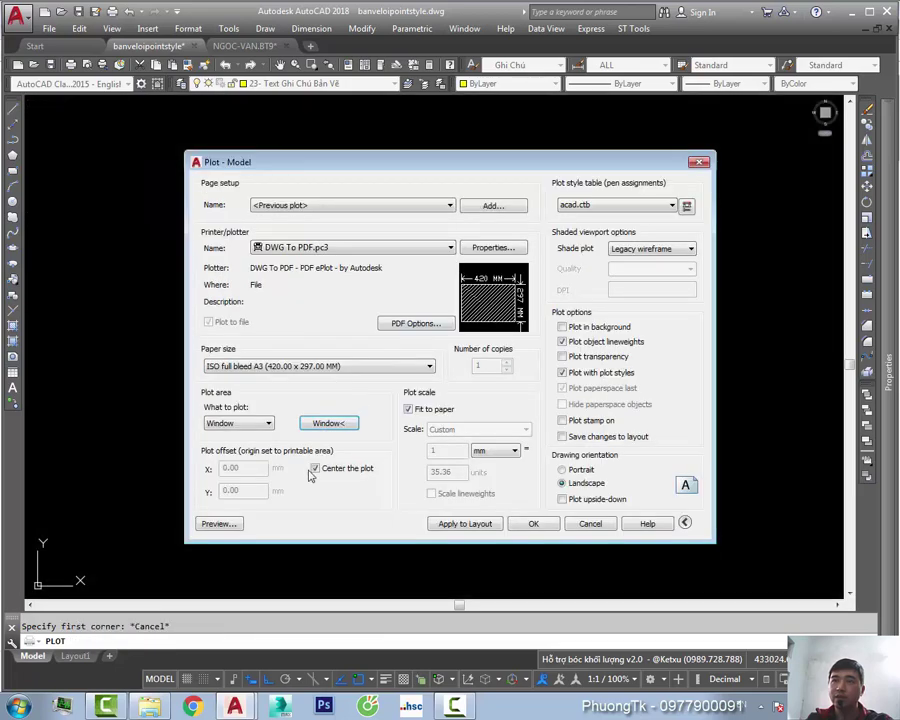
- Preview the A3 DWG To PDF print, inspecting the doors and title block, and return to the Plot dialog
click(212, 526)
scroll(566, 171, up, 3)
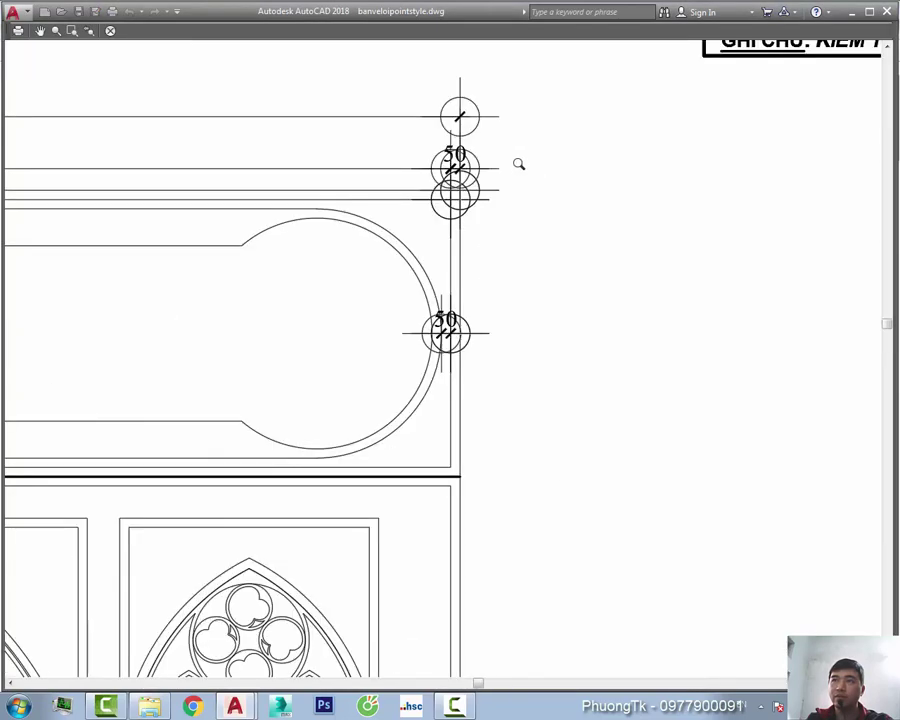
scroll(518, 163, up, 3)
scroll(479, 200, down, 5)
mouse_move(282, 578)
middle_down()
mouse_move(552, 488)
mouse_move(452, 388)
mouse_move(458, 346)
middle_up()
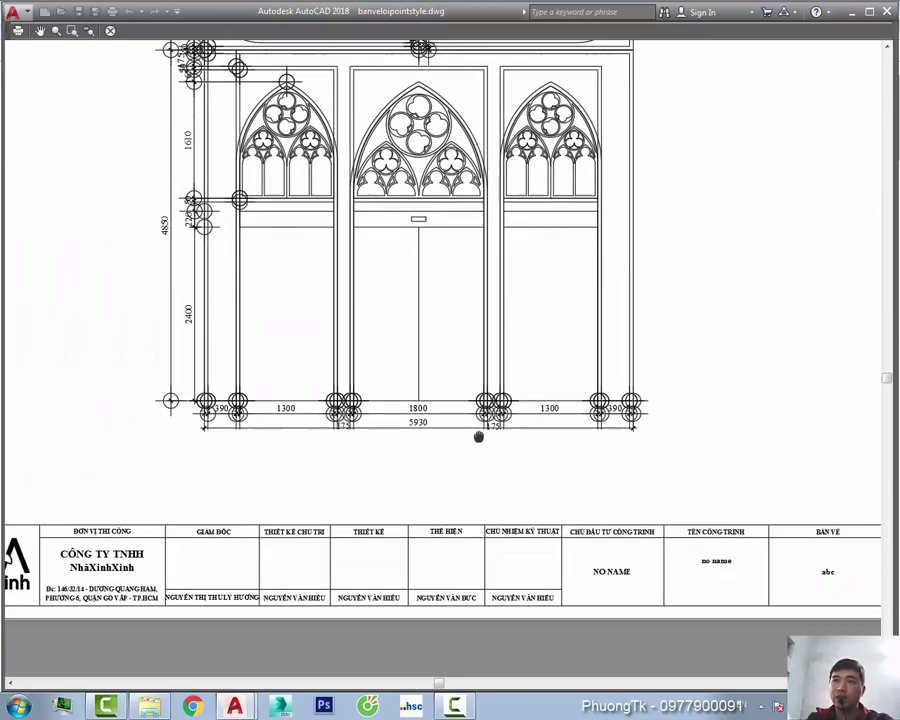
scroll(207, 446, up, 6)
scroll(174, 345, down, 5)
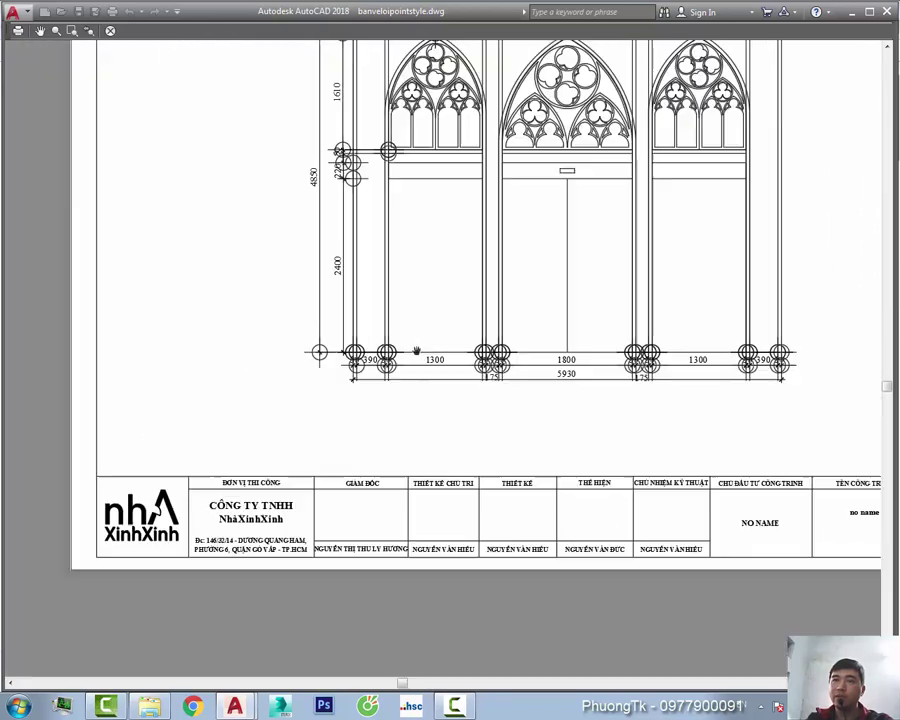
scroll(486, 306, down, 3)
middle_drag(486, 306, 418, 385)
key(Escape)
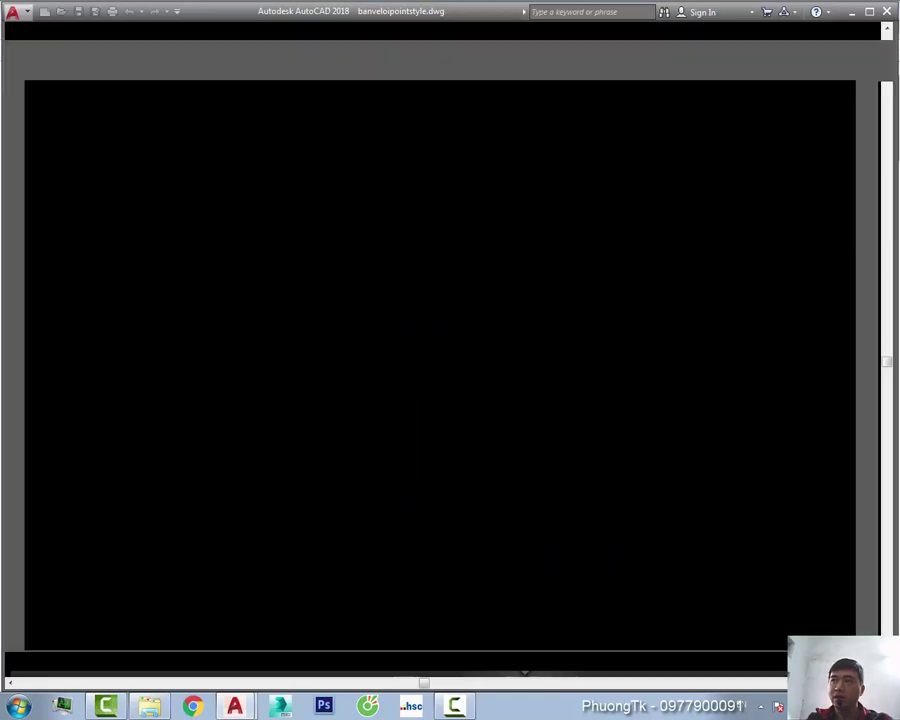
- Close the Plot dialog without printing and zoom in on the circle marker labelled 50
click(699, 161)
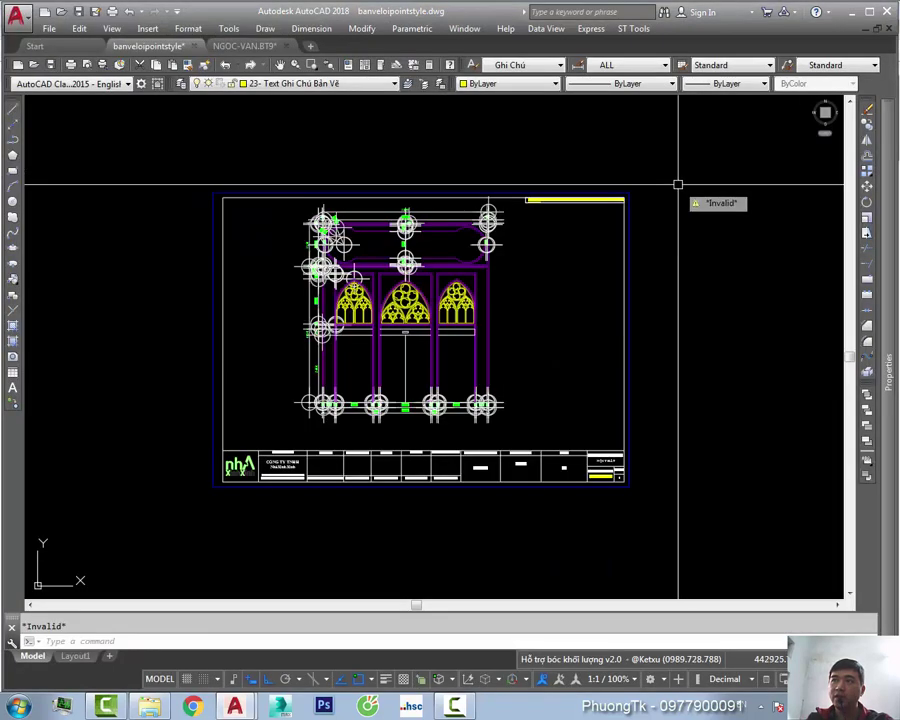
scroll(466, 272, up, 3)
scroll(517, 191, up, 3)
scroll(517, 191, up, 3)
click(540, 191)
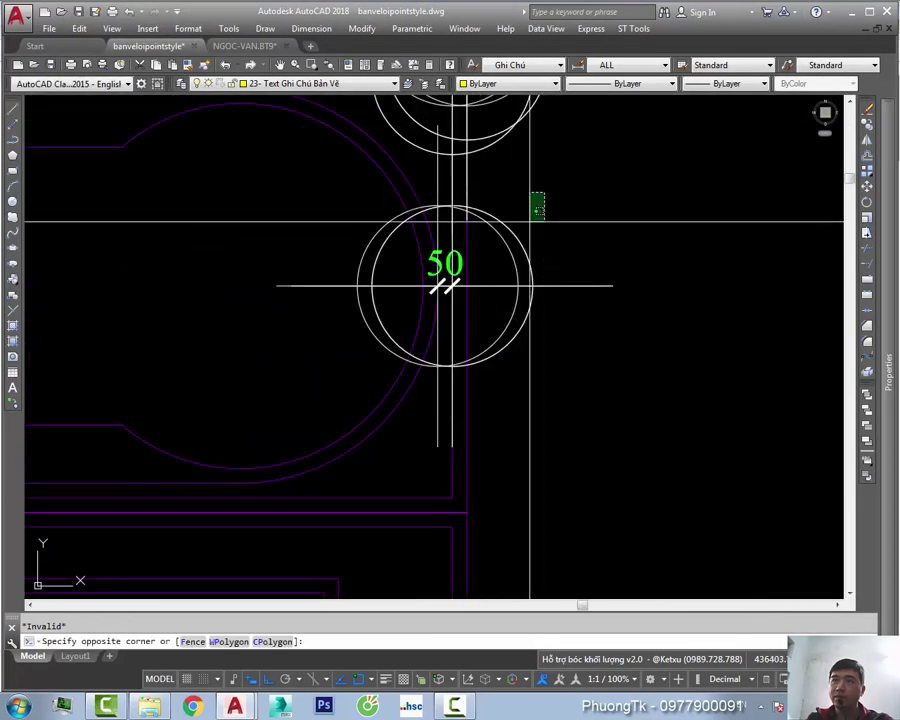
key(Escape)
click(572, 191)
scroll(500, 240, down, 1)
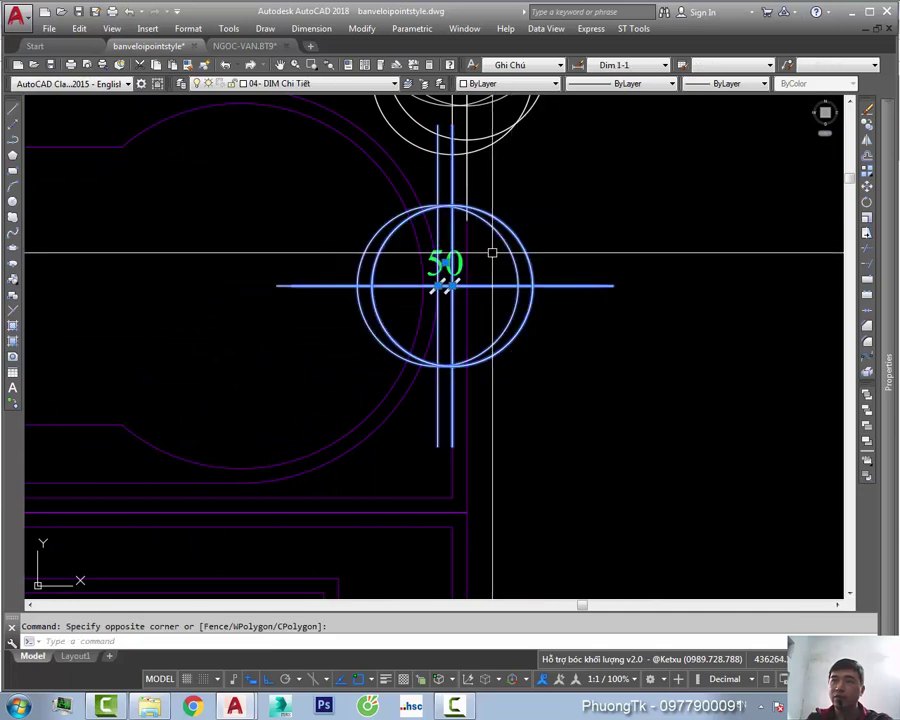
key(Escape)
scroll(490, 250, down, 5)
scroll(552, 336, down, 2)
scroll(480, 340, down, 1)
scroll(471, 336, up, 5)
- Draw a short horizontal line in the empty space right of the arched windows
key(l)
key(Return)
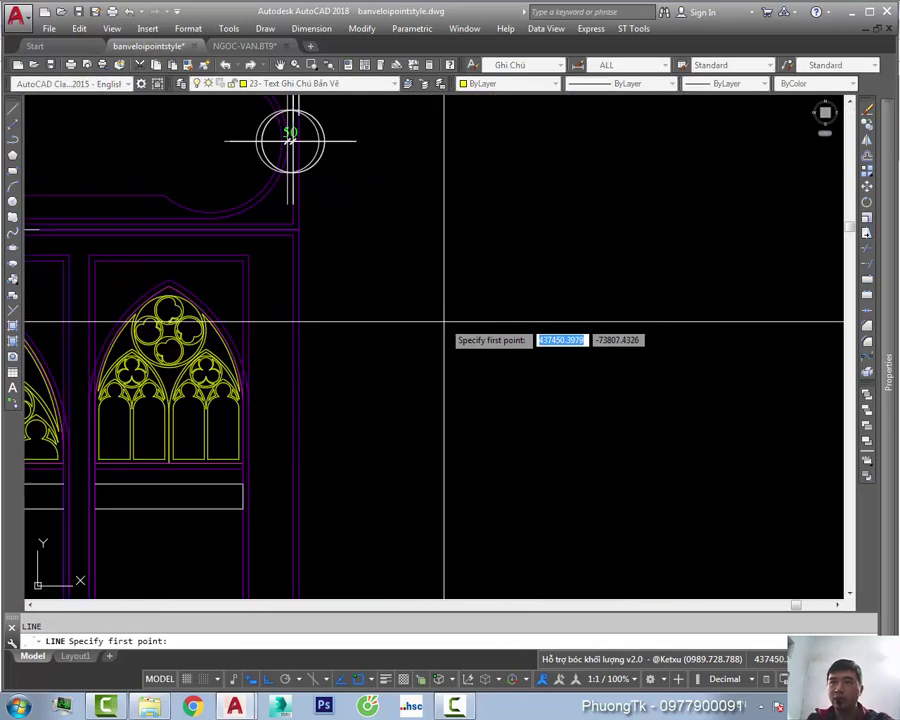
click(356, 314)
middle_drag(704, 290, 530, 294)
click(564, 321)
key(Escape)
middle_drag(362, 363, 435, 383)
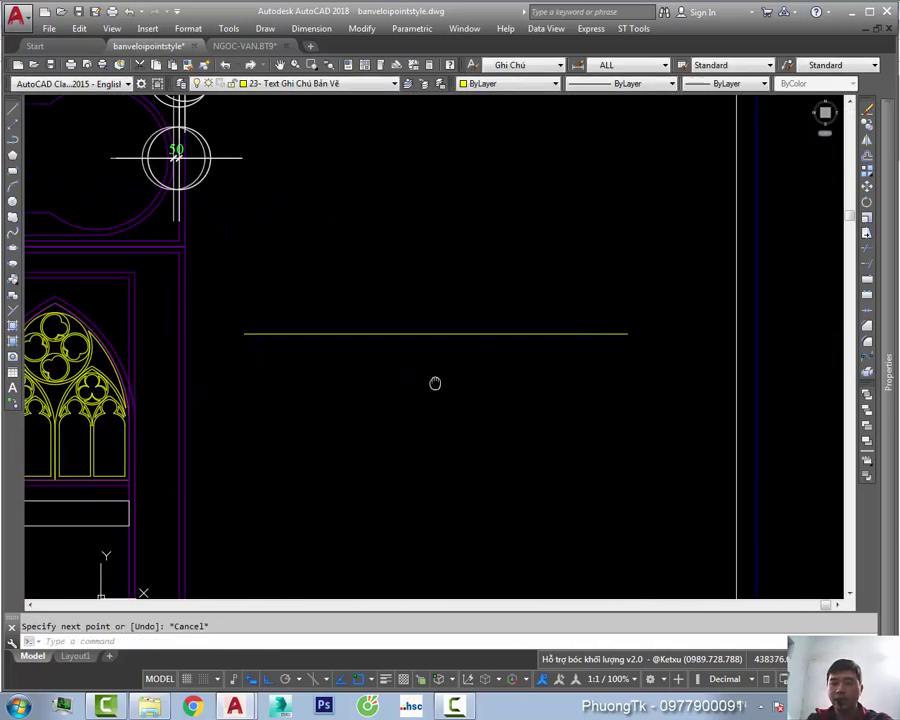
- Divide the yellow test line into 4 equal segments, placing three point markers
text(i)
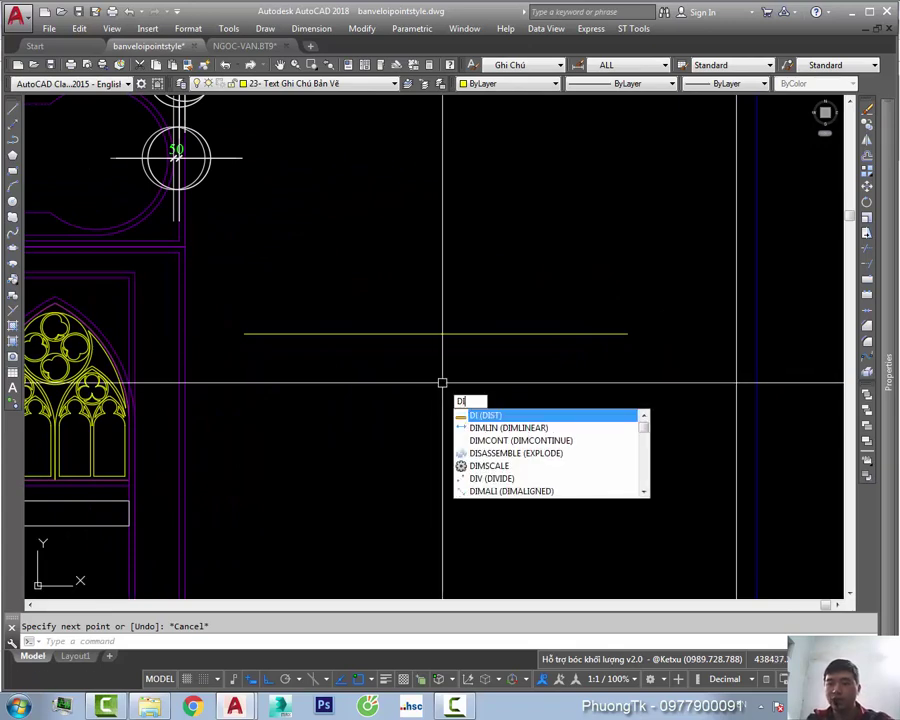
key(Return)
click(447, 334)
text(4)
key(Return)
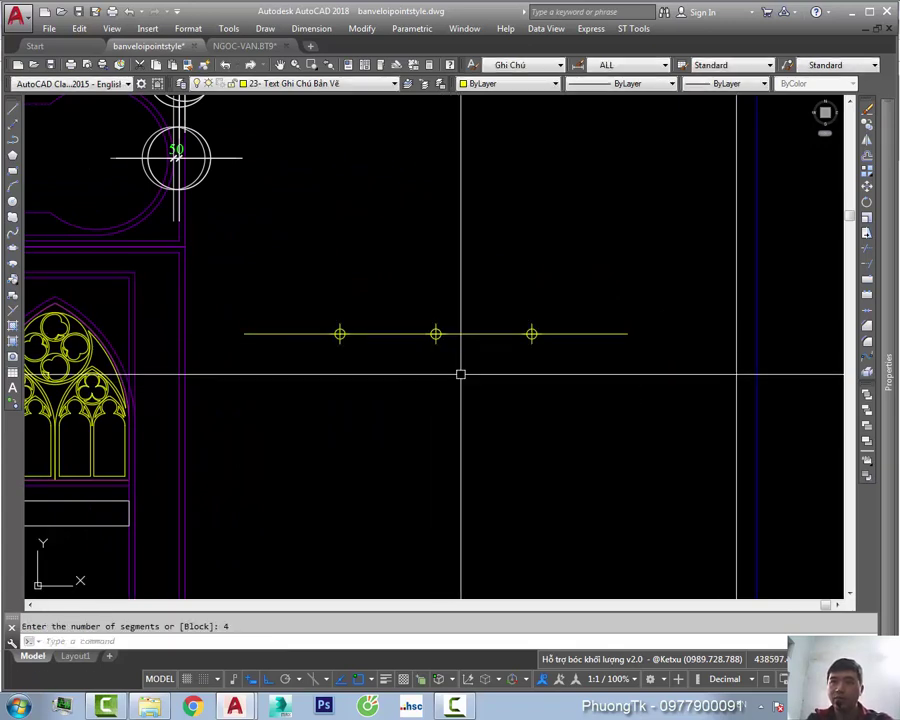
- Window-select the three new point markers along the divided line to inspect them
click(364, 334)
click(438, 374)
click(292, 278)
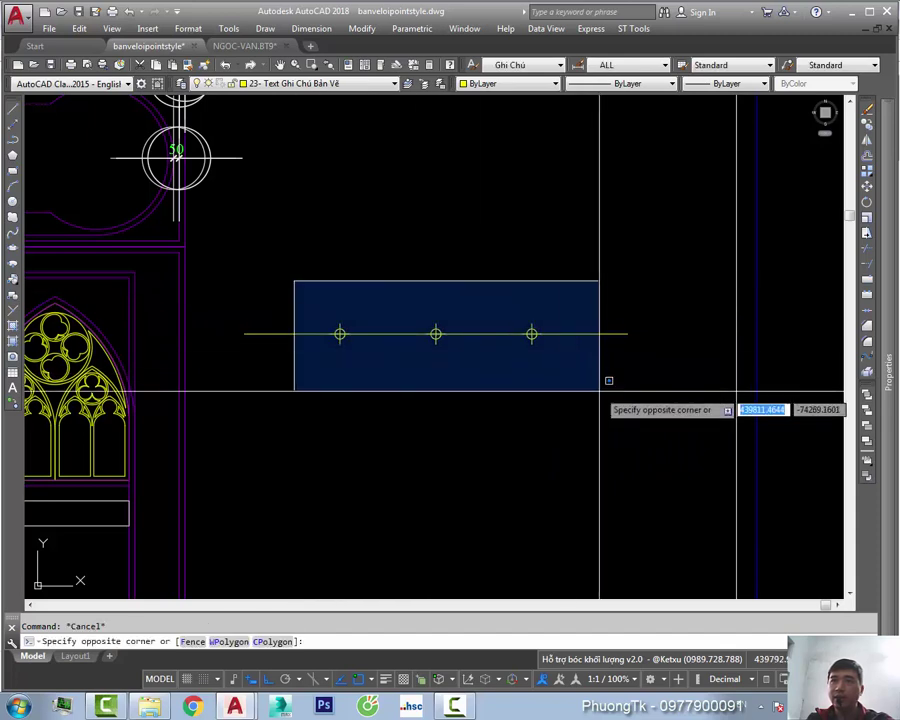
click(360, 334)
click(304, 280)
click(381, 334)
key(Escape)
scroll(381, 334, up, 6)
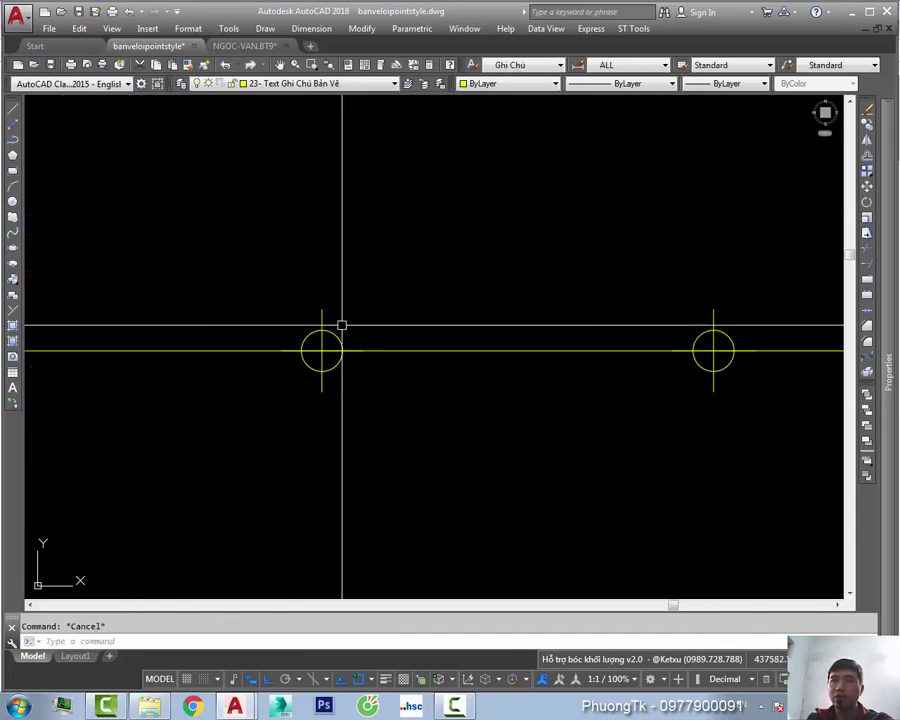
click(296, 302)
click(330, 360)
scroll(310, 306, down, 4)
middle_drag(310, 306, 405, 441)
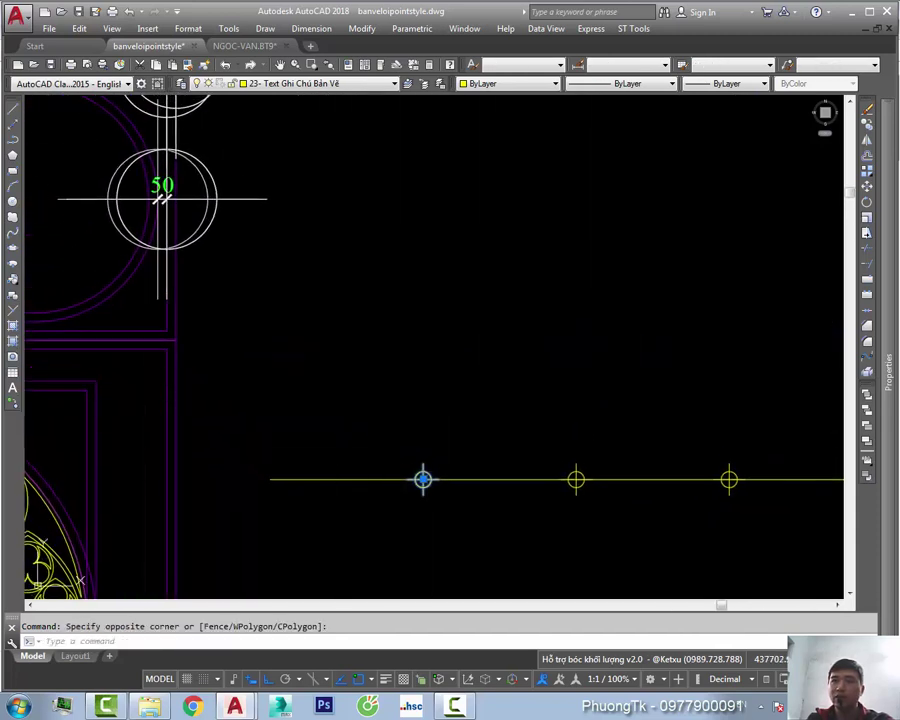
key(Escape)
scroll(380, 333, down, 2)
middle_drag(415, 376, 320, 346)
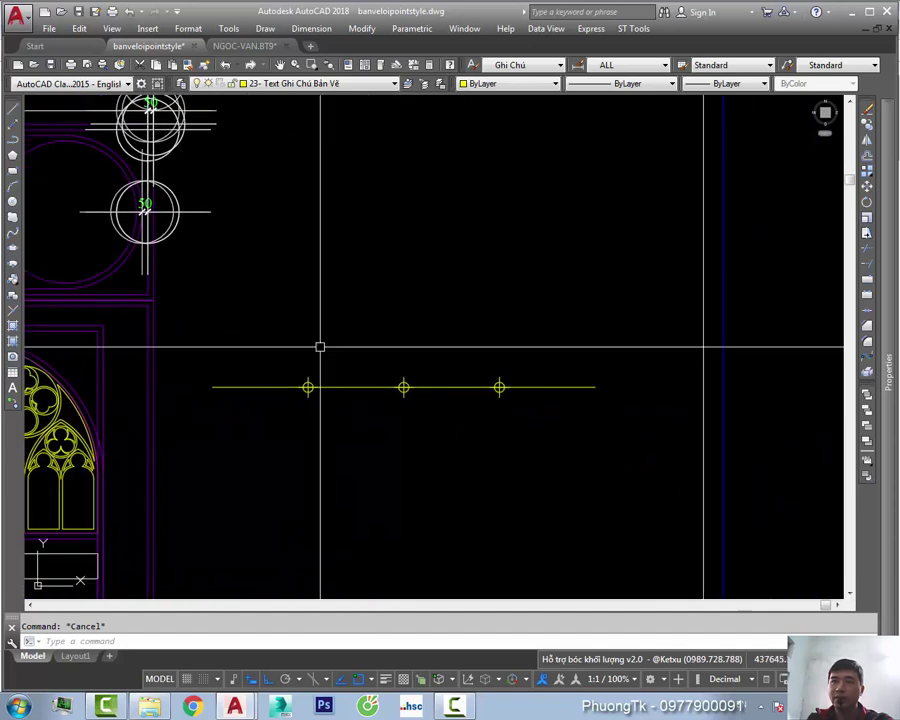
click(251, 328)
click(522, 436)
scroll(522, 436, up, 6)
key(Escape)
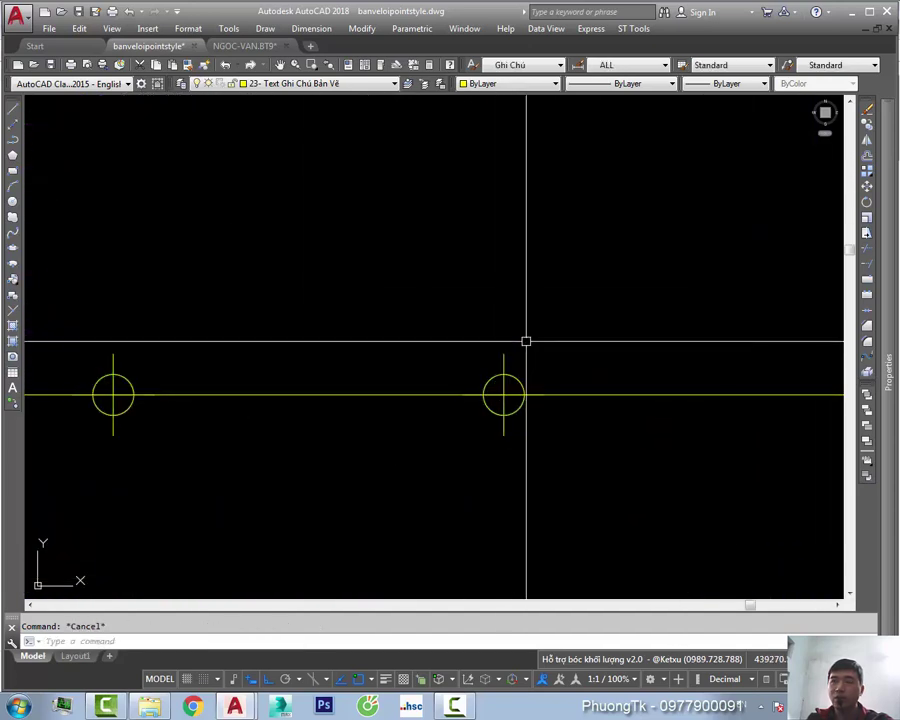
- Cancel the remaining selection attempts and zoom out from the divided line
click(474, 374)
scroll(490, 378, down, 4)
key(Escape)
click(536, 436)
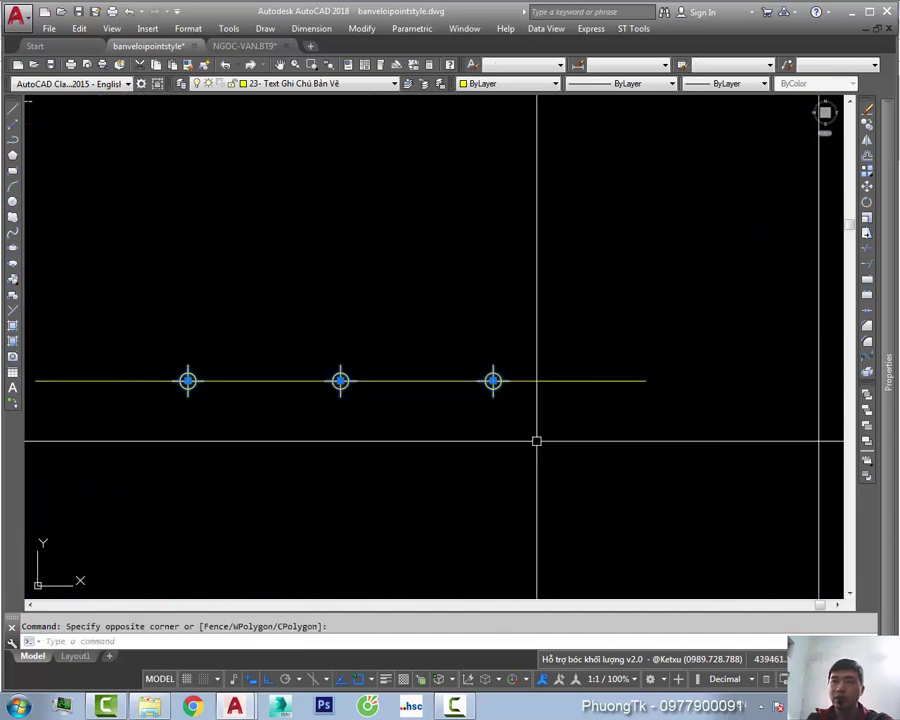
middle_drag(536, 436, 560, 436)
key(Escape)
scroll(502, 396, up, 4)
scroll(560, 371, down, 4)
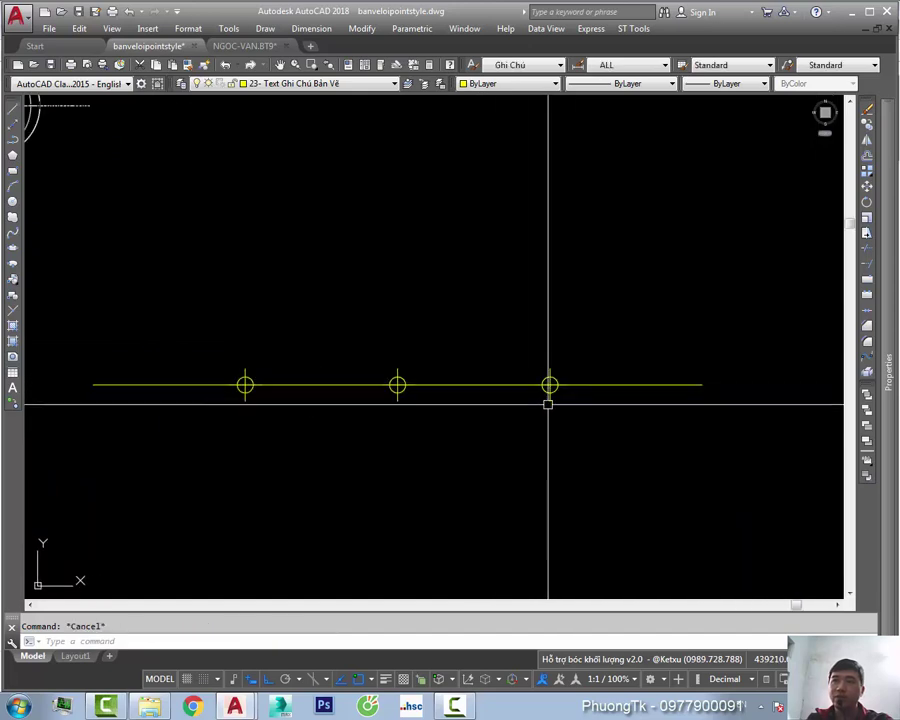
click(188, 336)
key(Escape)
scroll(550, 386, down, 2)
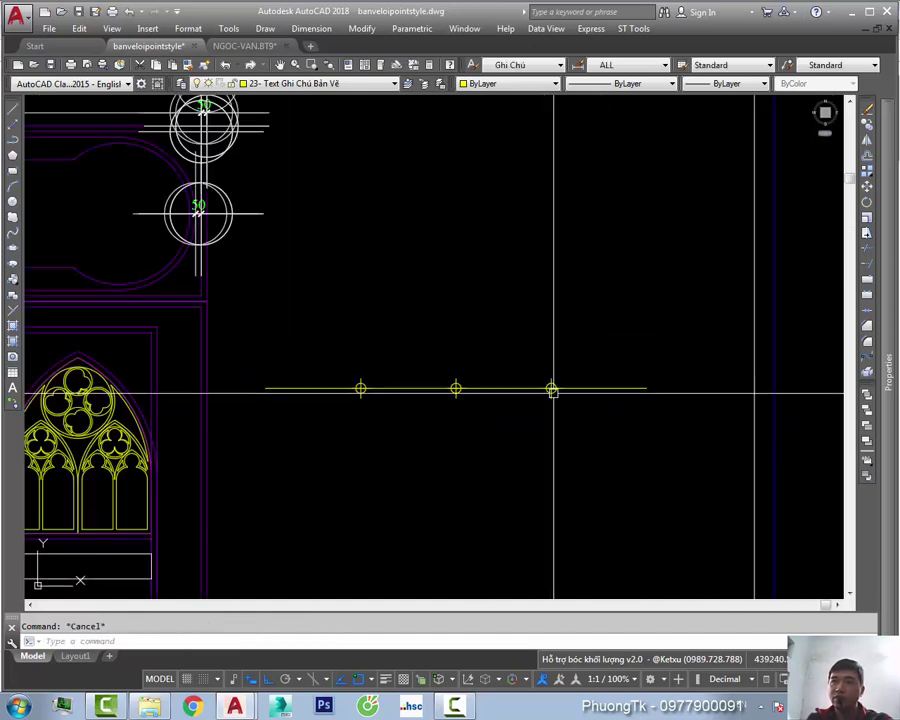
scroll(516, 352, up, 4)
click(516, 352)
scroll(607, 451, down, 6)
key(Escape)
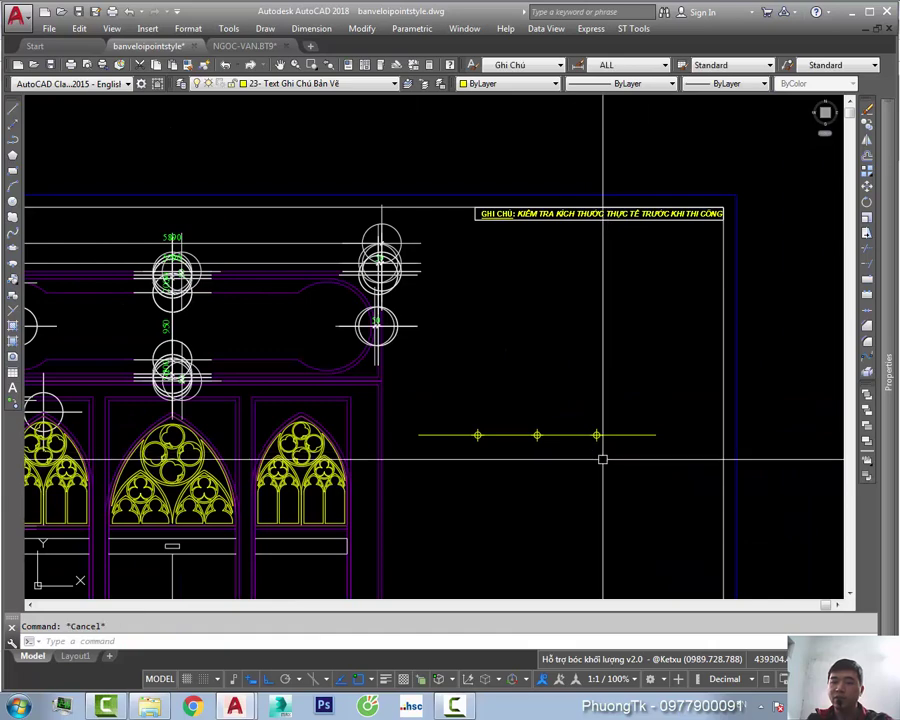
scroll(601, 455, down, 1)
scroll(574, 428, down, 1)
scroll(567, 428, down, 5)
- Regenerate the drawing and erase the test line with its three point markers
middle_drag(567, 428, 561, 421)
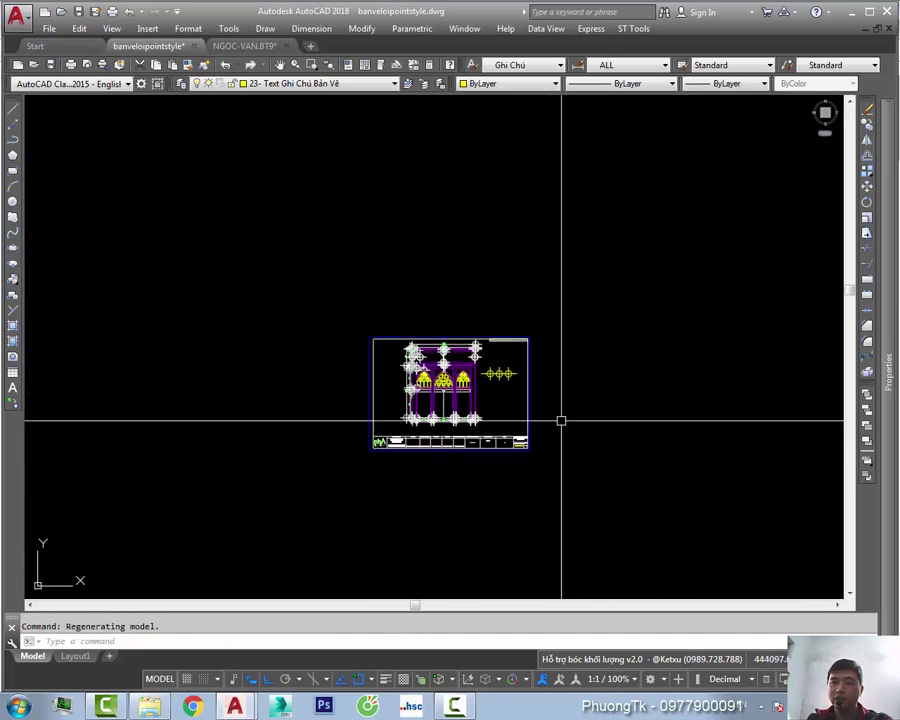
text(re)
key(Return)
scroll(500, 370, up, 8)
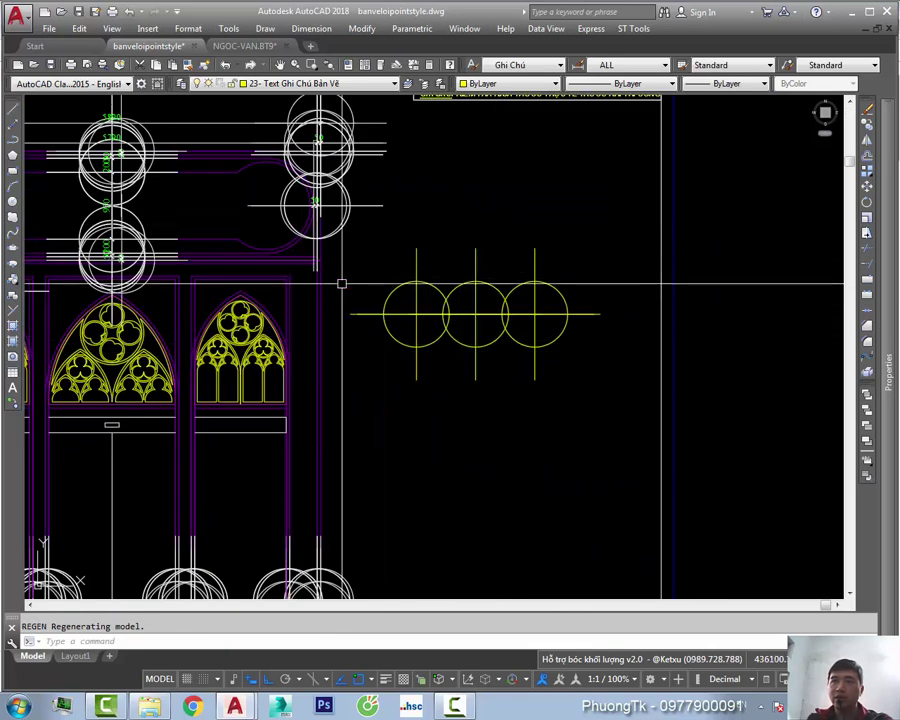
middle_drag(493, 330, 511, 358)
click(600, 274)
click(386, 376)
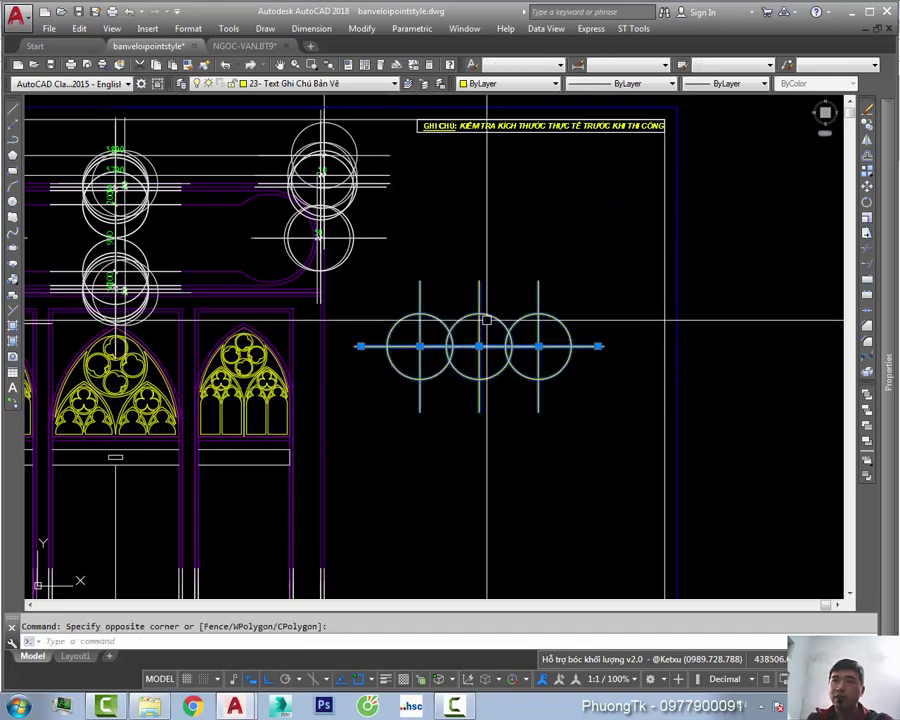
middle_drag(480, 300, 476, 339)
key(Escape)
scroll(452, 345, up, 5)
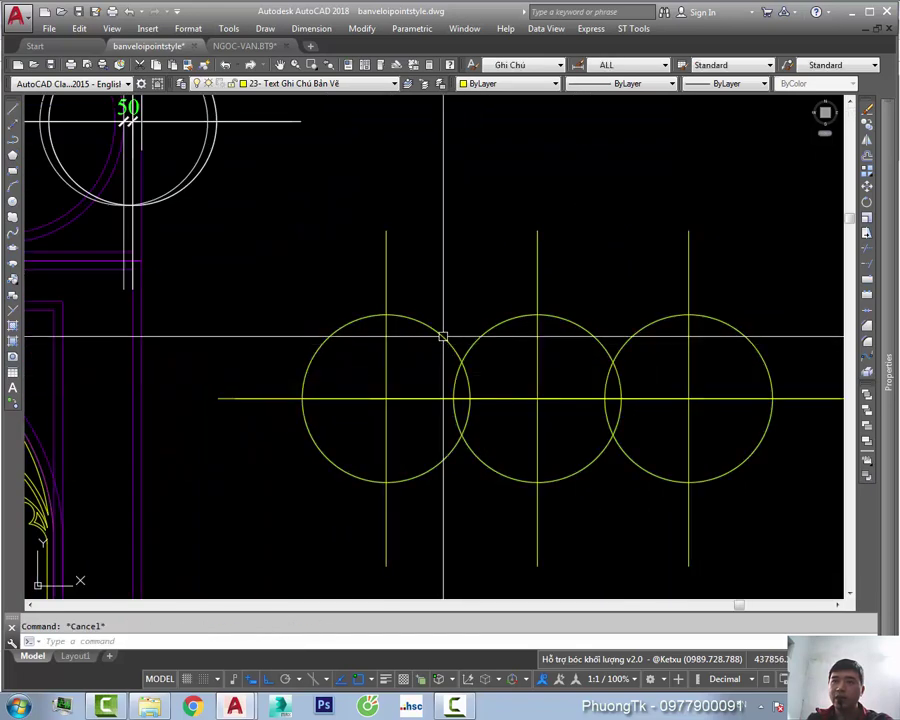
scroll(520, 340, down, 5)
click(638, 306)
click(429, 396)
key(Delete)
- Open the Dimension Style Manager and close it again without changes
scroll(429, 396, up, 5)
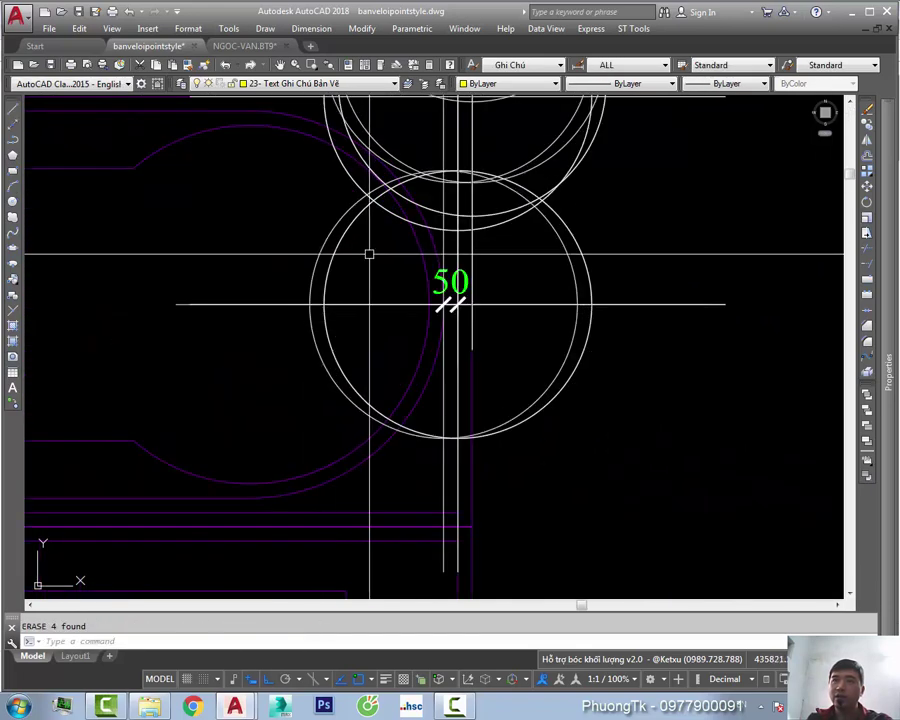
scroll(458, 310, down, 5)
scroll(420, 491, up, 4)
scroll(420, 491, down, 4)
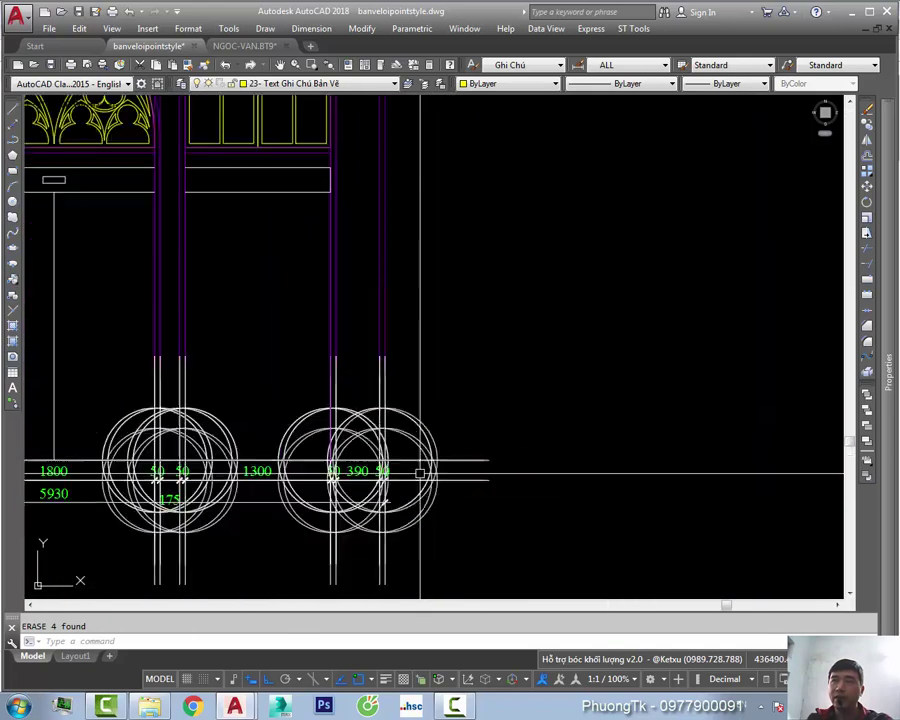
scroll(512, 272, up, 1)
click(577, 64)
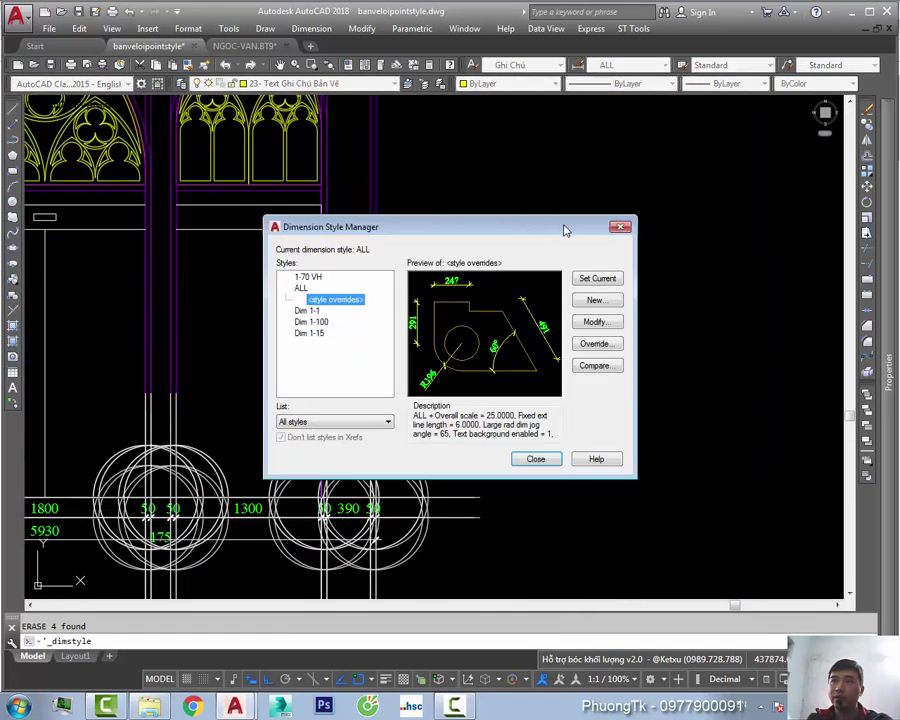
click(620, 227)
- Select the 50 390 50 dimension on the right to show its properties
click(406, 452)
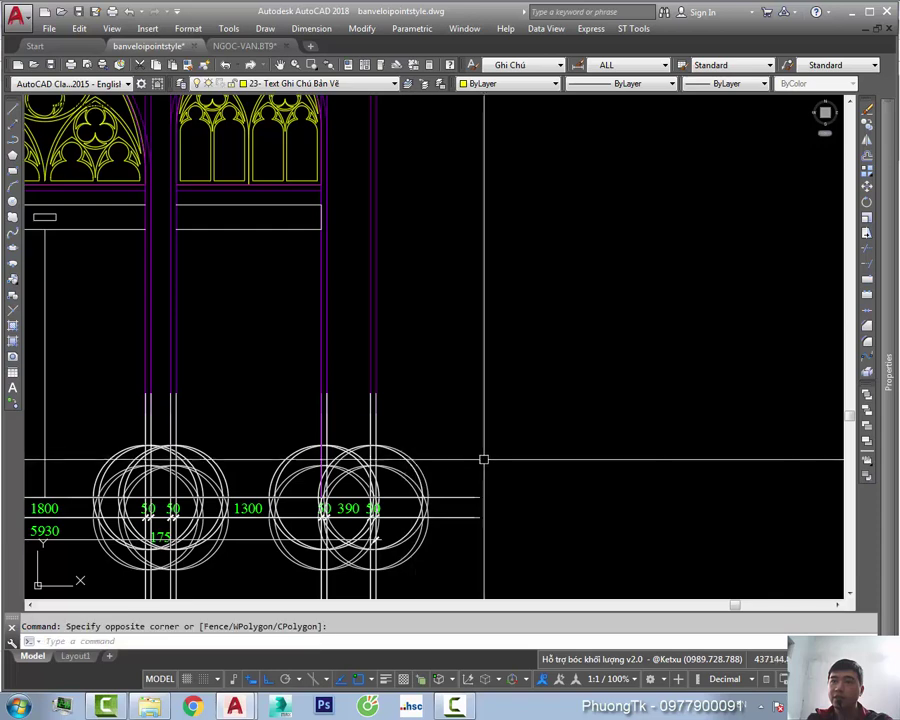
middle_drag(484, 459, 502, 333)
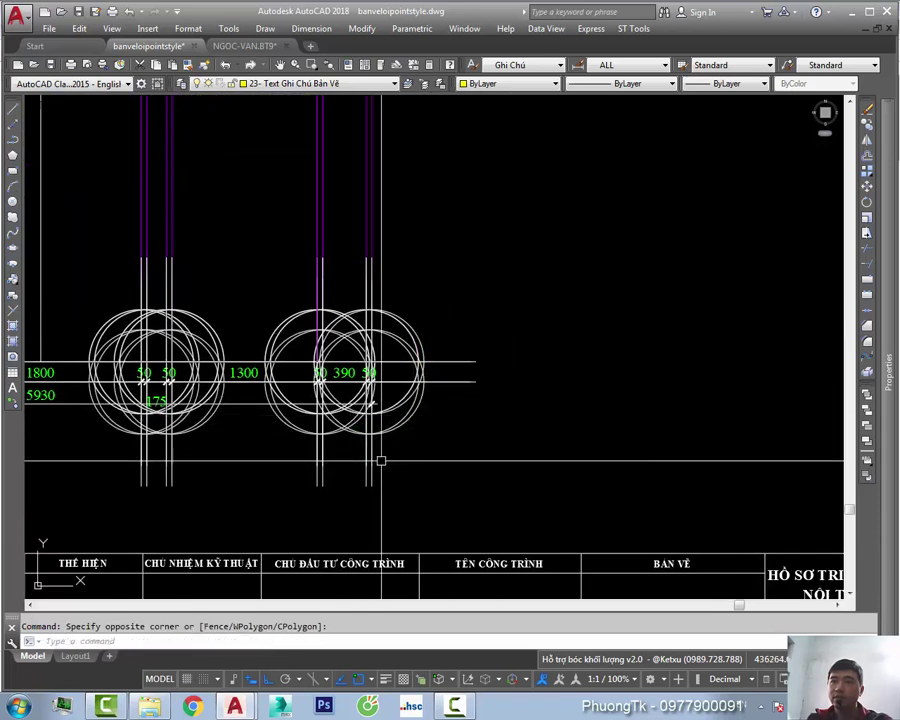
key(Escape)
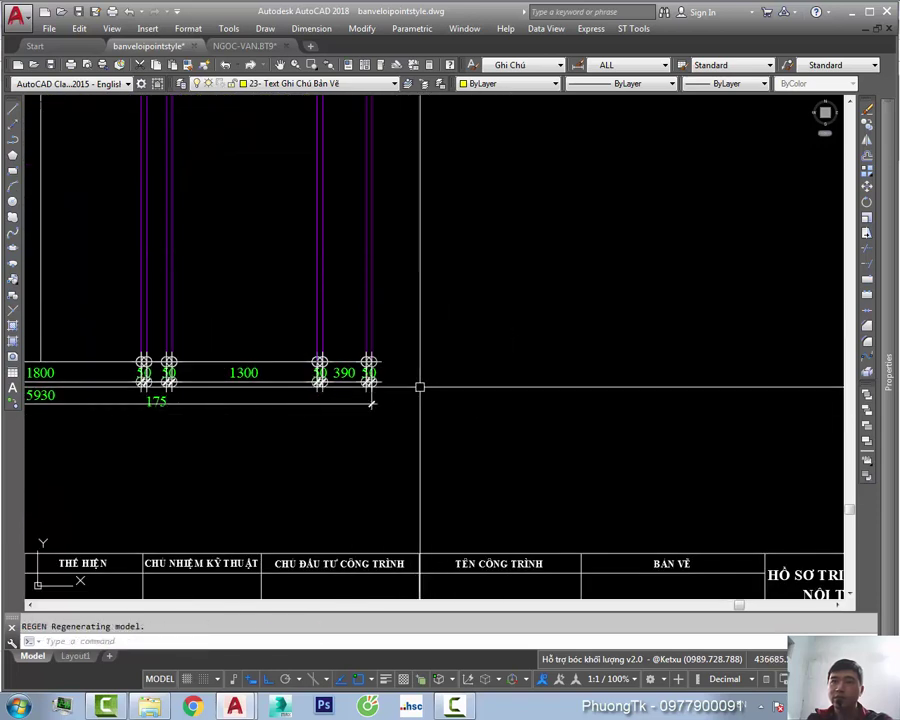
scroll(420, 386, up, 5)
click(386, 418)
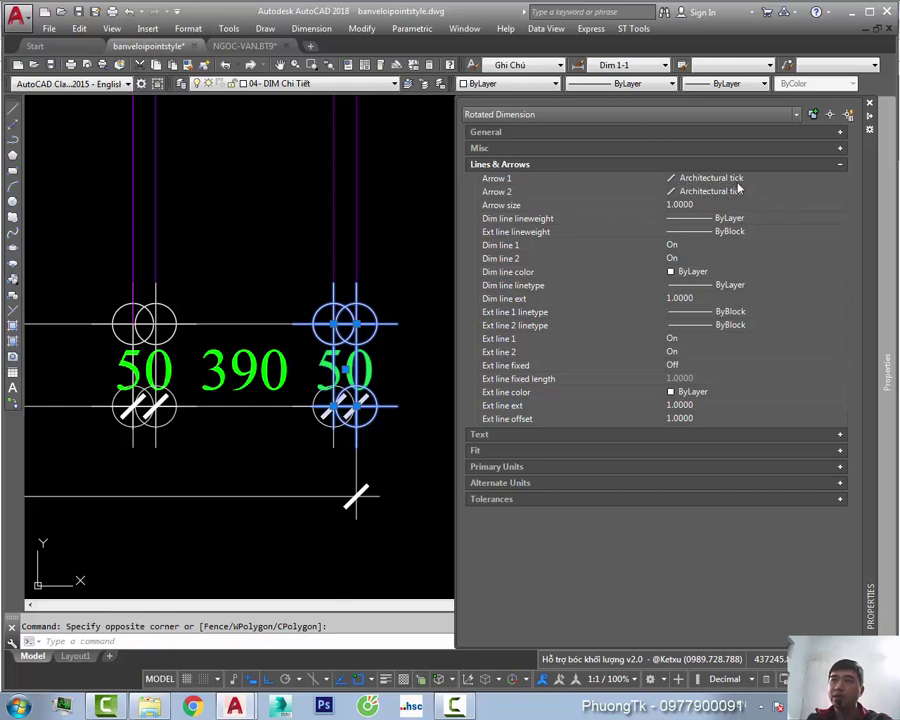
- Clear the dimension selection, close the Properties palette, and zoom to the bottom dimension row and title block
key(Escape)
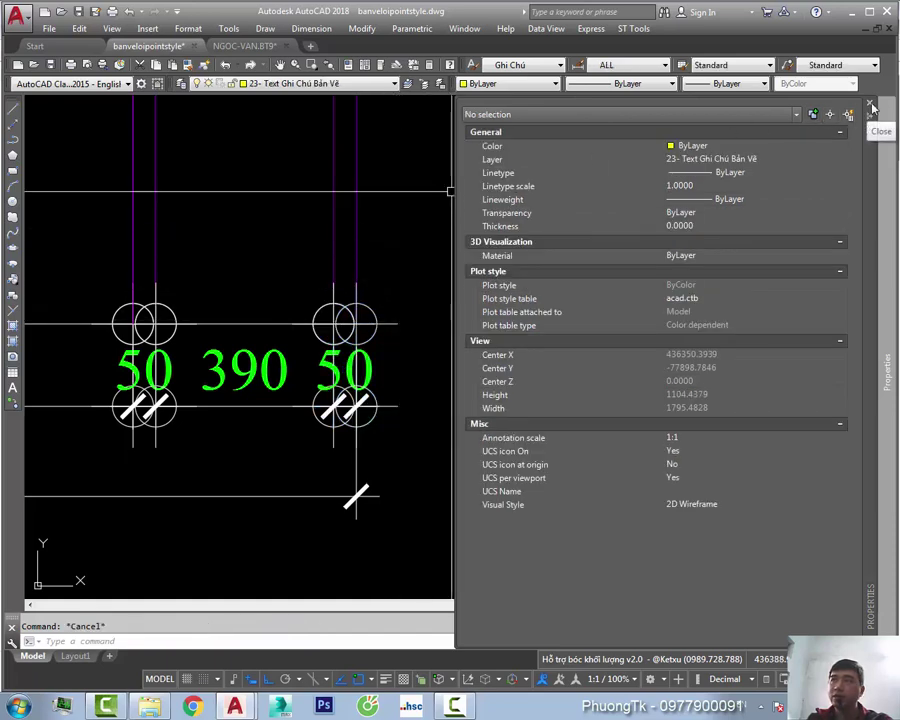
key(ctrl+1)
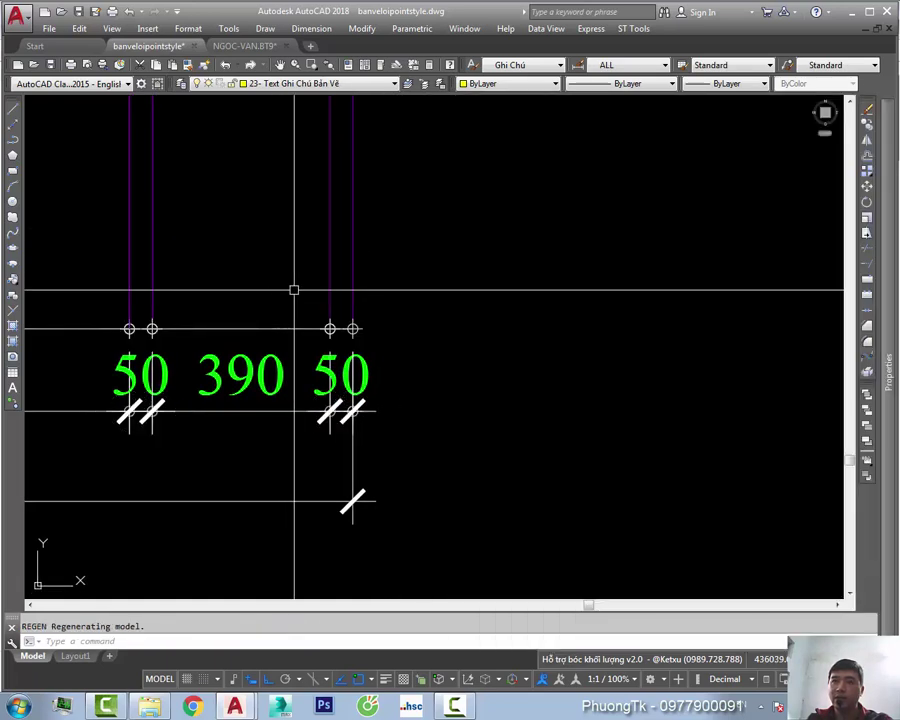
scroll(387, 411, up, 4)
scroll(387, 411, up, 2)
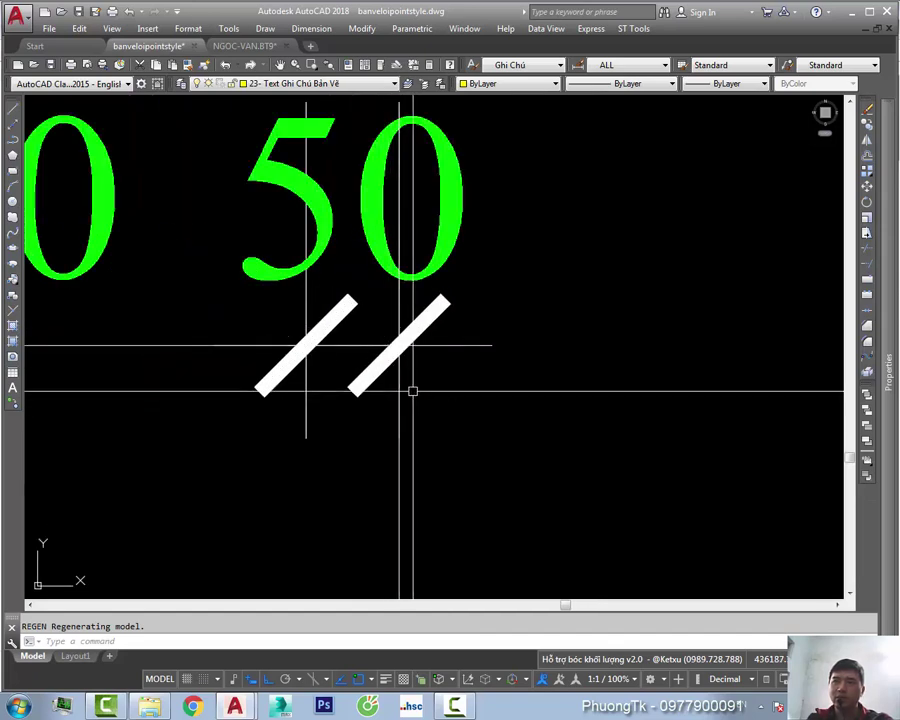
scroll(443, 355, down, 3)
scroll(446, 366, down, 4)
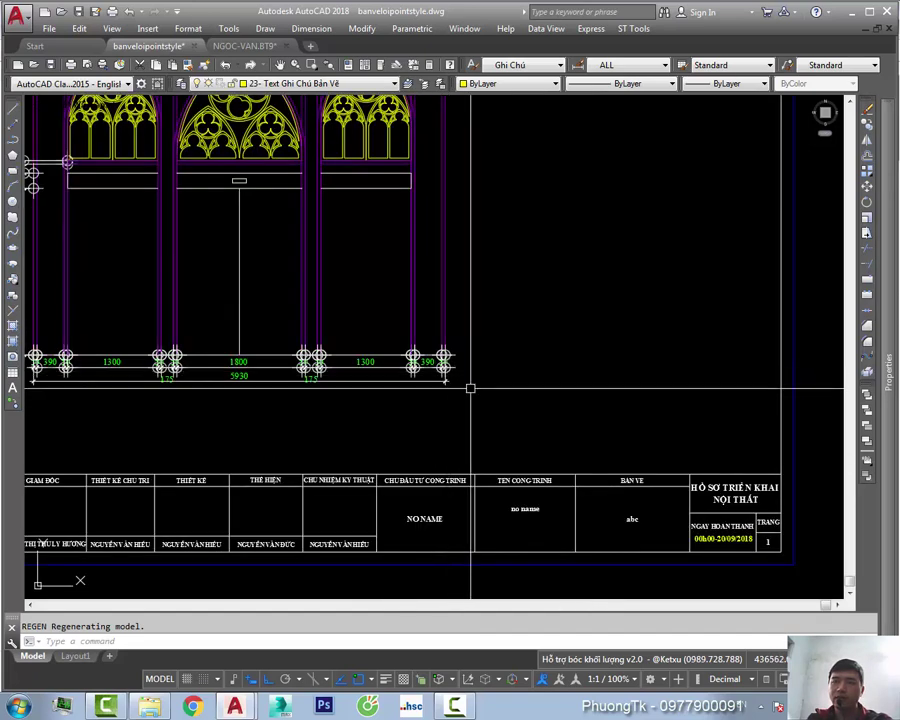
scroll(446, 368, up, 7)
scroll(450, 288, up, 2)
scroll(451, 290, down, 1)
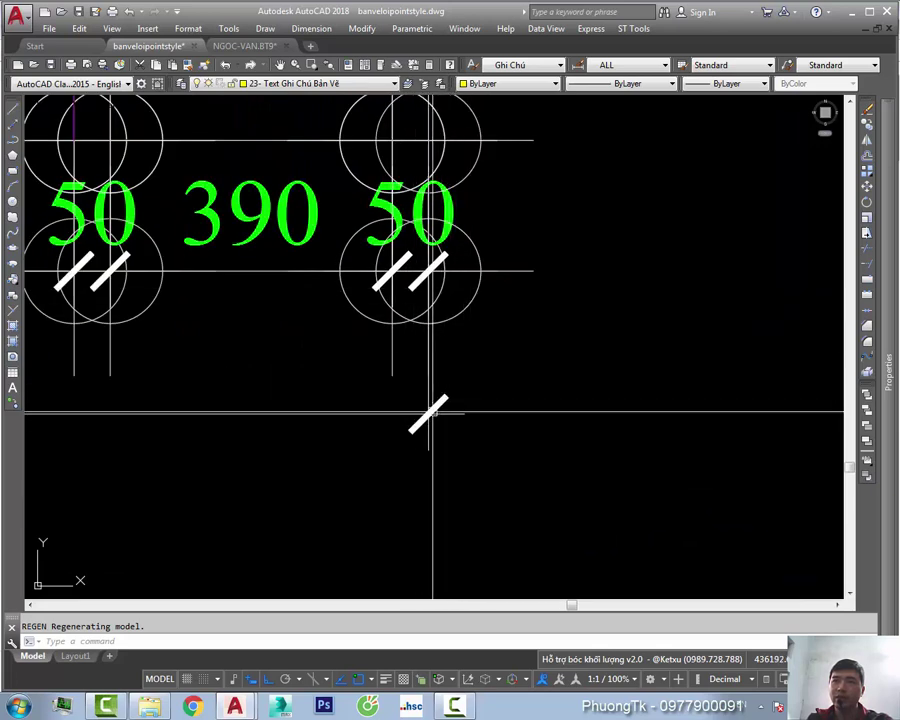
scroll(432, 268, up, 1)
scroll(432, 300, up, 3)
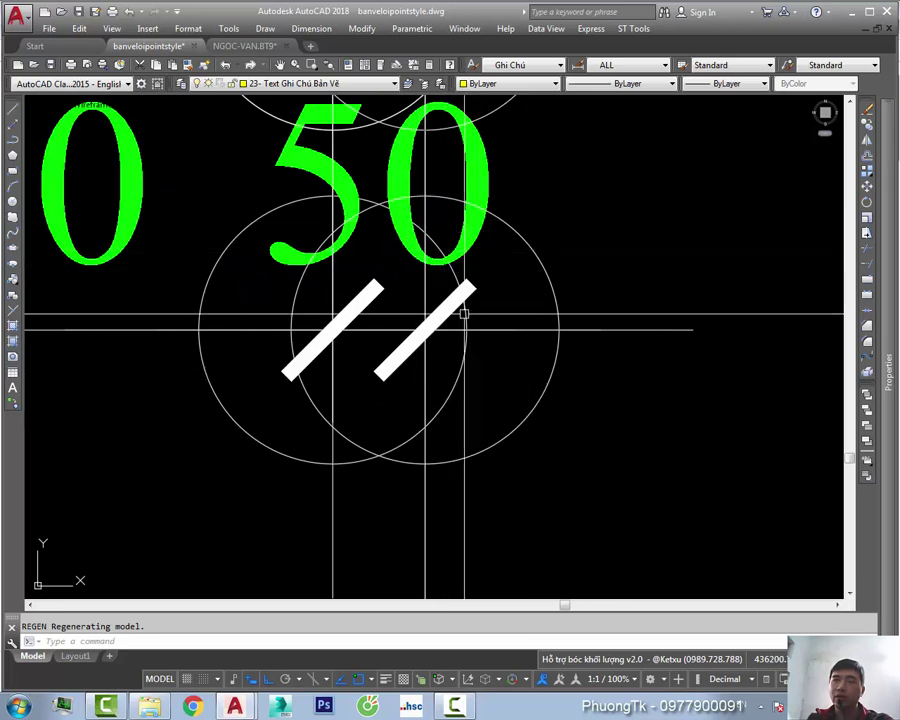
scroll(549, 230, down, 4)
scroll(450, 300, down, 4)
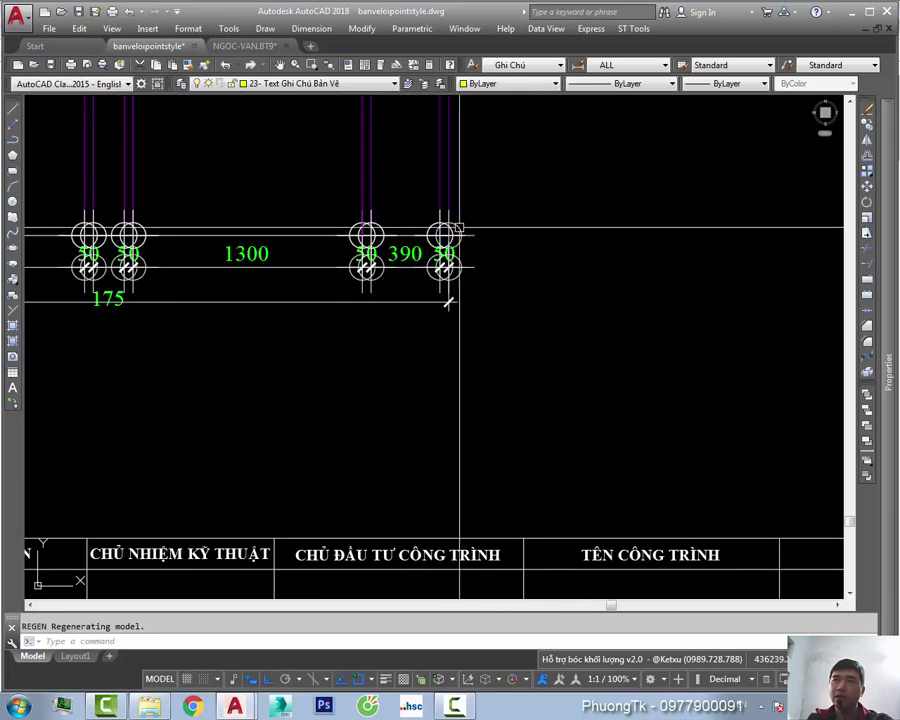
mouse_move(463, 232)
middle_down()
mouse_move(467, 332)
mouse_move(454, 397)
middle_up()
click(578, 66)
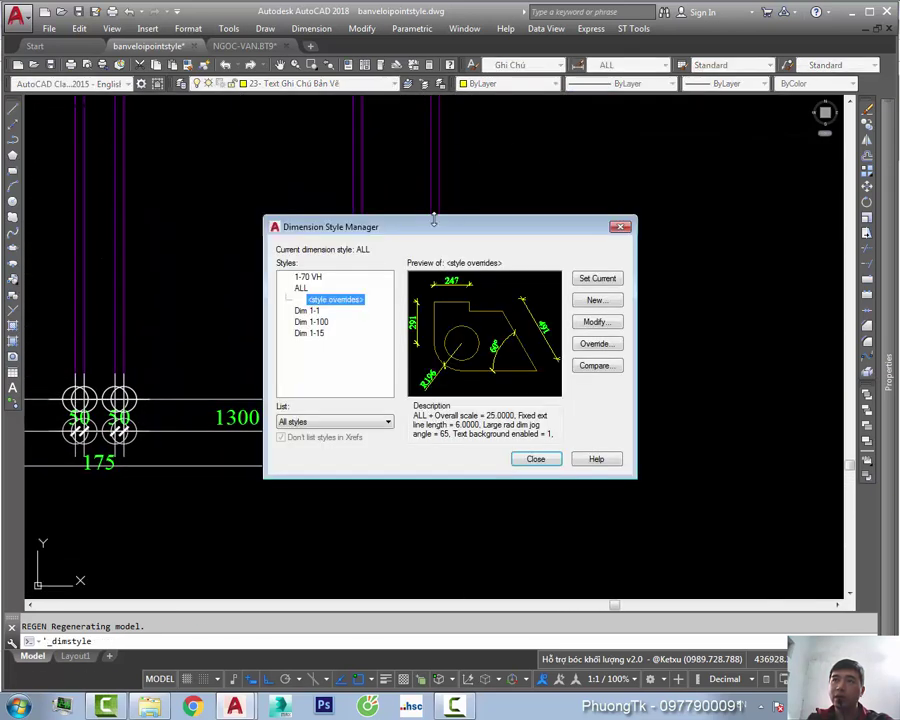
click(307, 310)
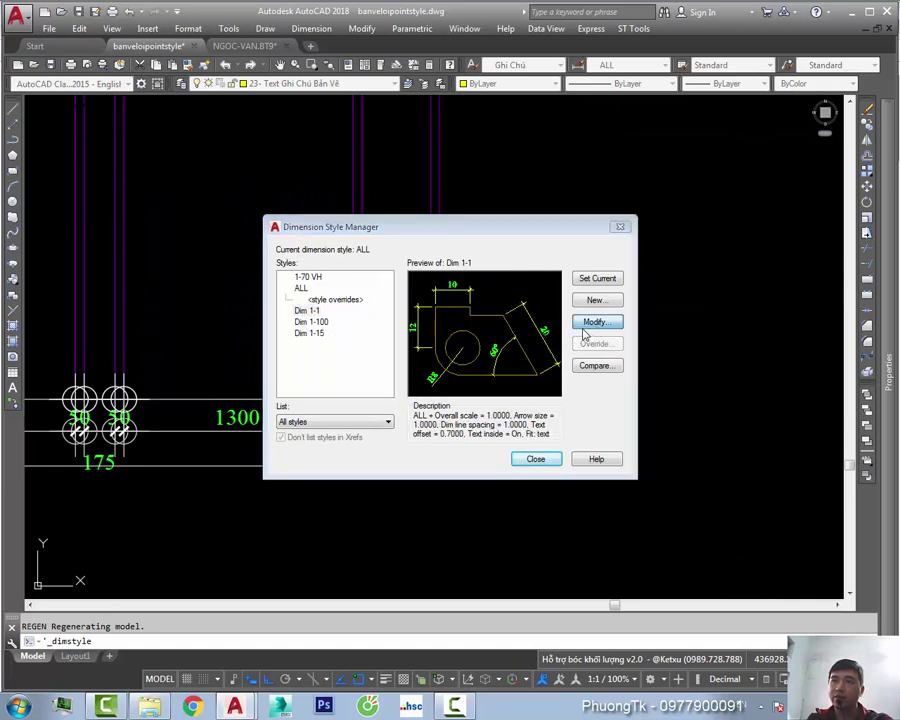
click(596, 322)
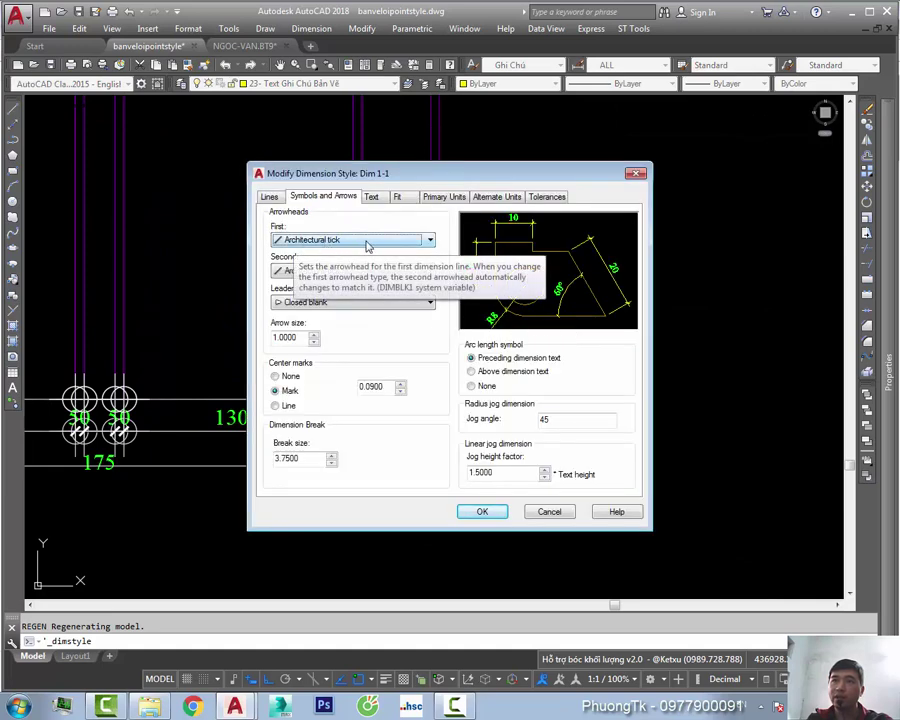
click(637, 174)
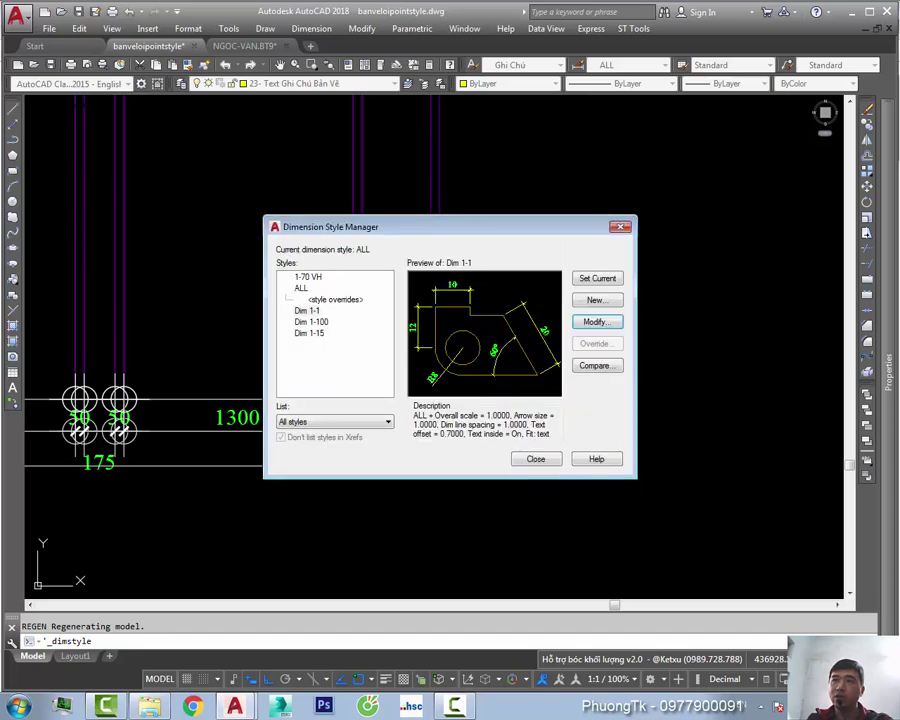
click(620, 227)
scroll(506, 300, down, 5)
- Copy the facade with COPY to a trial position on its right
scroll(499, 278, down, 3)
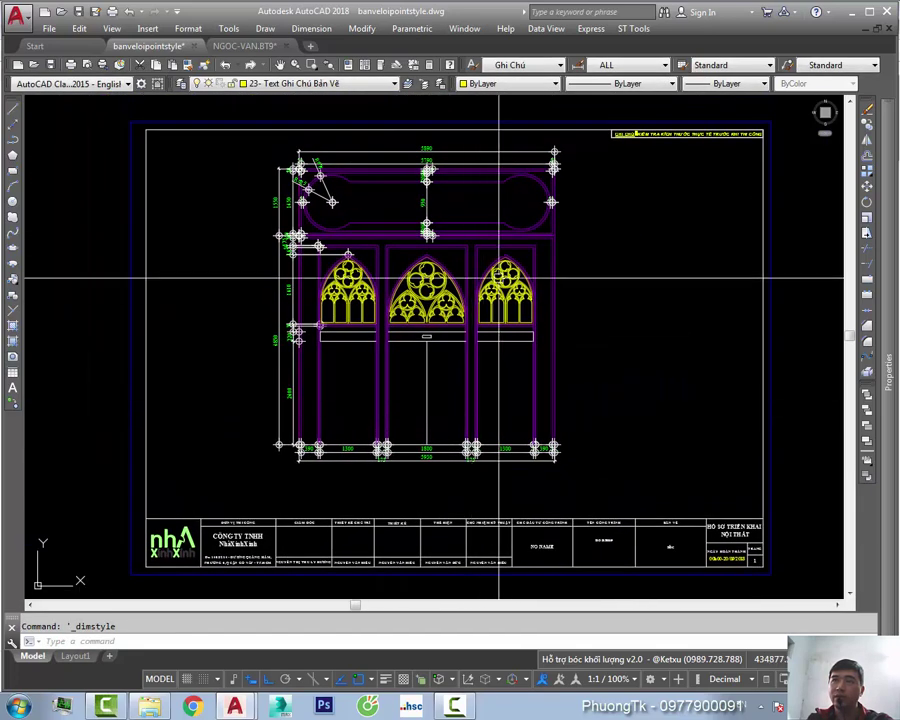
scroll(408, 250, up, 5)
scroll(412, 248, up, 2)
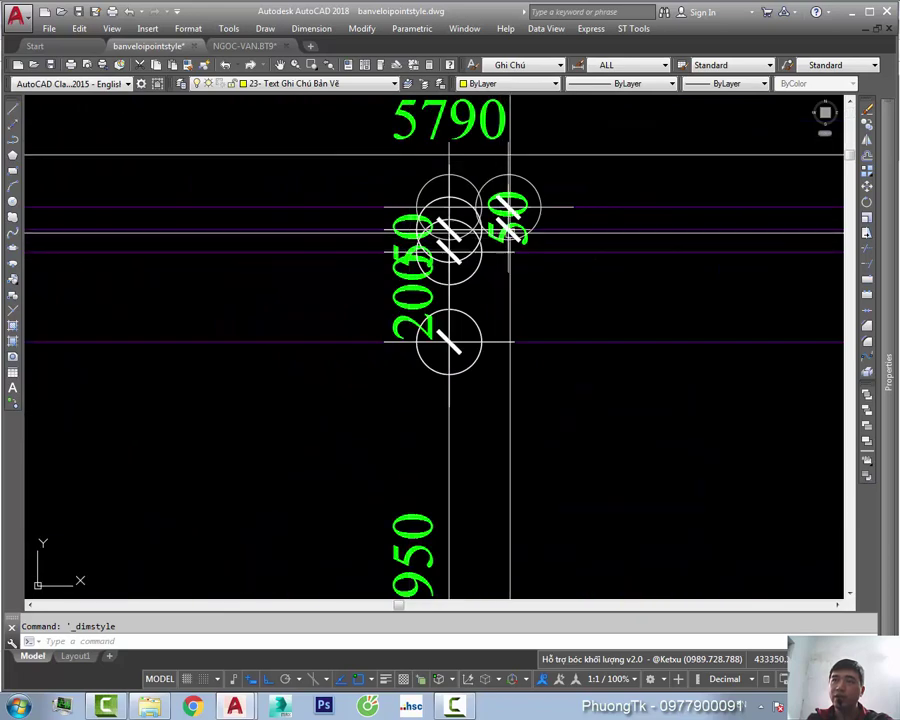
scroll(544, 263, down, 3)
scroll(534, 326, down, 4)
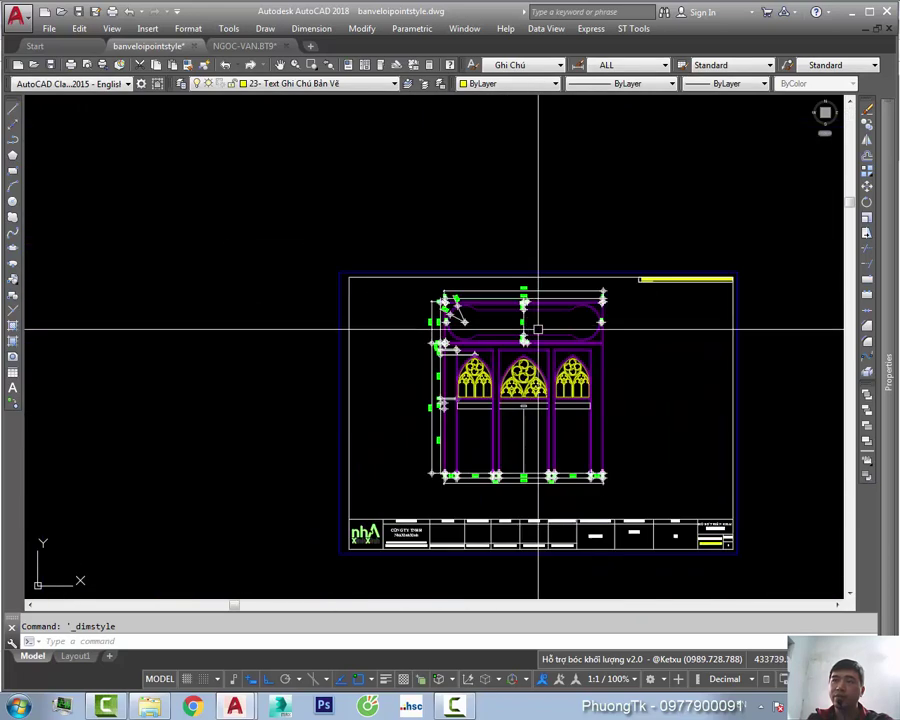
mouse_move(534, 326)
middle_down()
mouse_move(389, 306)
mouse_move(427, 291)
middle_up()
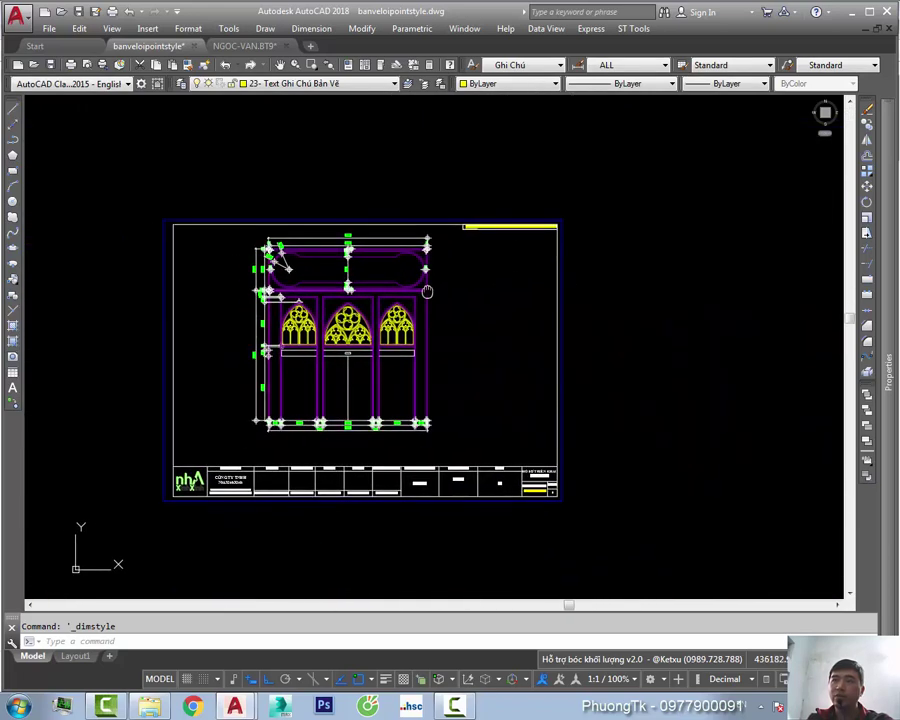
text(co)
key(Return)
click(249, 180)
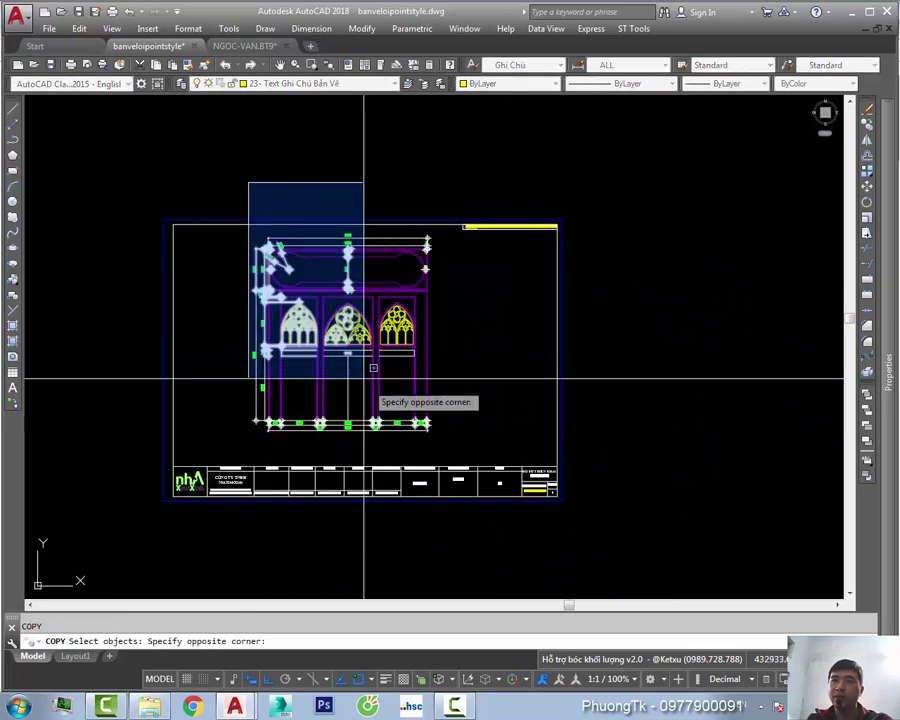
click(474, 428)
key(Return)
click(449, 388)
middle_drag(557, 396, 372, 402)
click(647, 408)
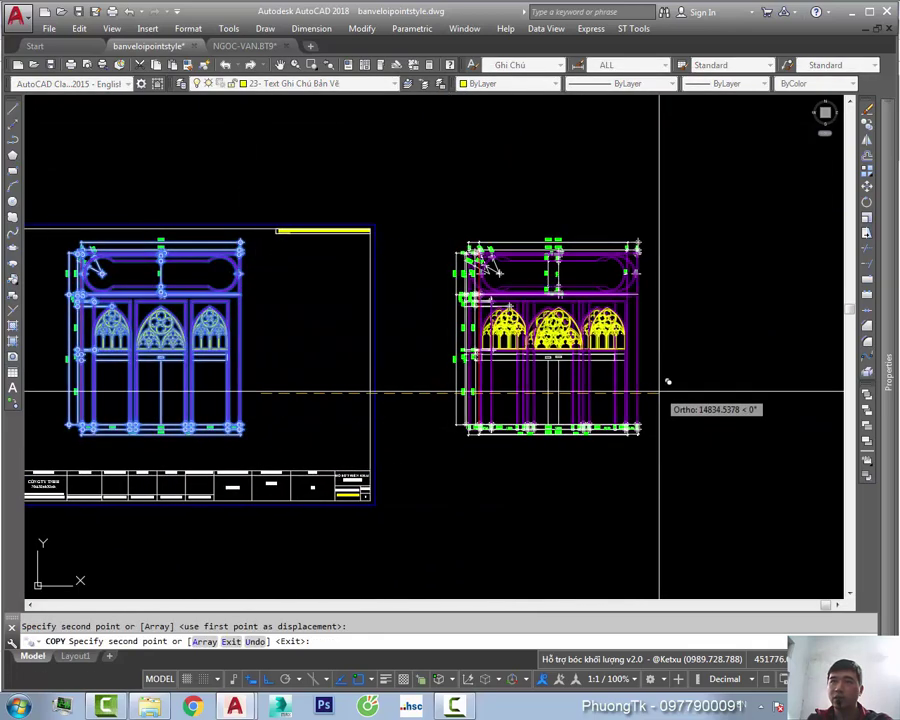
key(Escape)
- Delete the trial copy of the facade
scroll(594, 277, up, 3)
scroll(664, 252, up, 2)
middle_drag(690, 268, 687, 274)
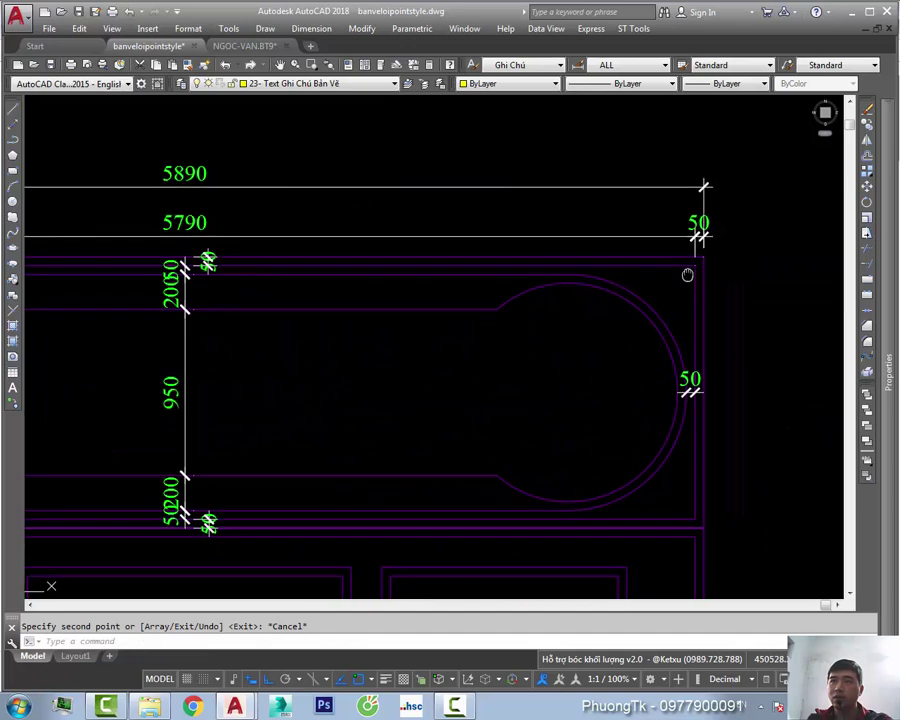
scroll(697, 236, down, 3)
scroll(536, 202, down, 2)
click(536, 154)
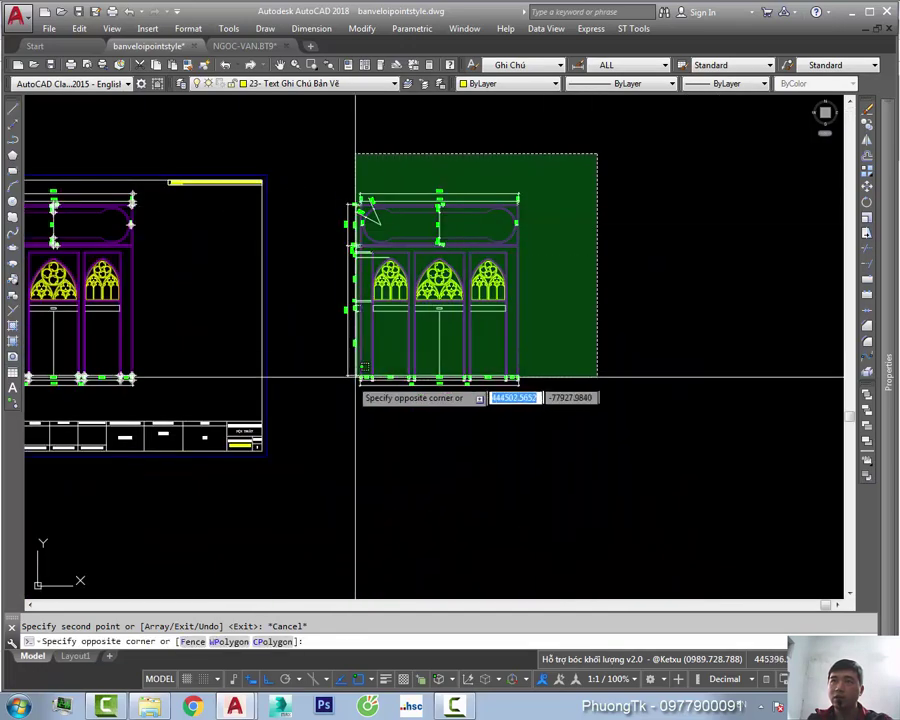
click(341, 402)
text(c)
key(Delete)
- Copy the whole original elevation sheet to a spot right of the original
text(c)
key(Return)
click(544, 136)
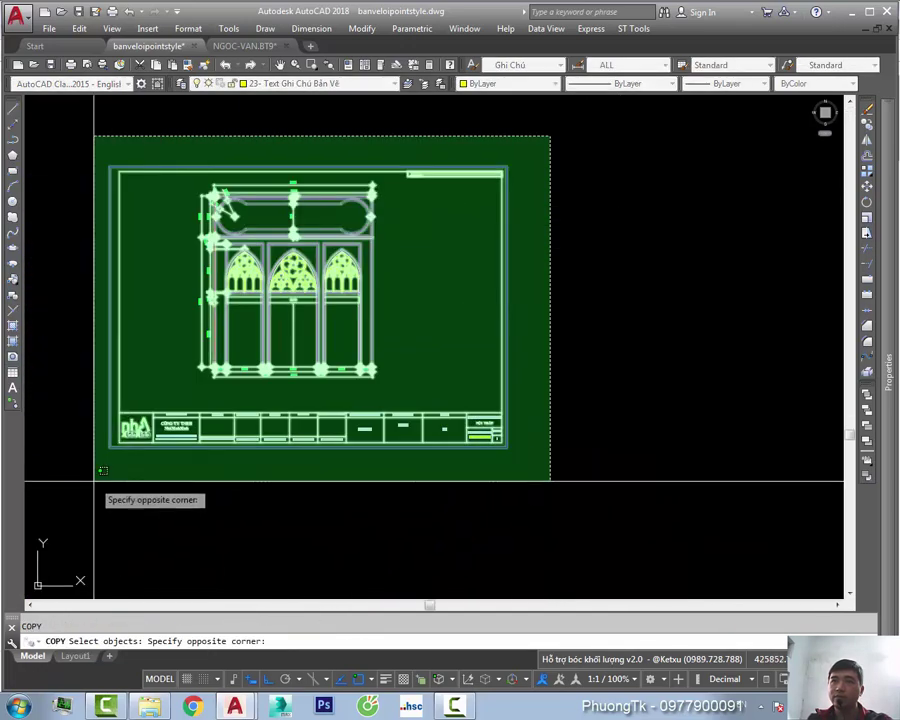
click(100, 480)
key(Return)
middle_drag(466, 490, 210, 490)
click(360, 536)
key(Escape)
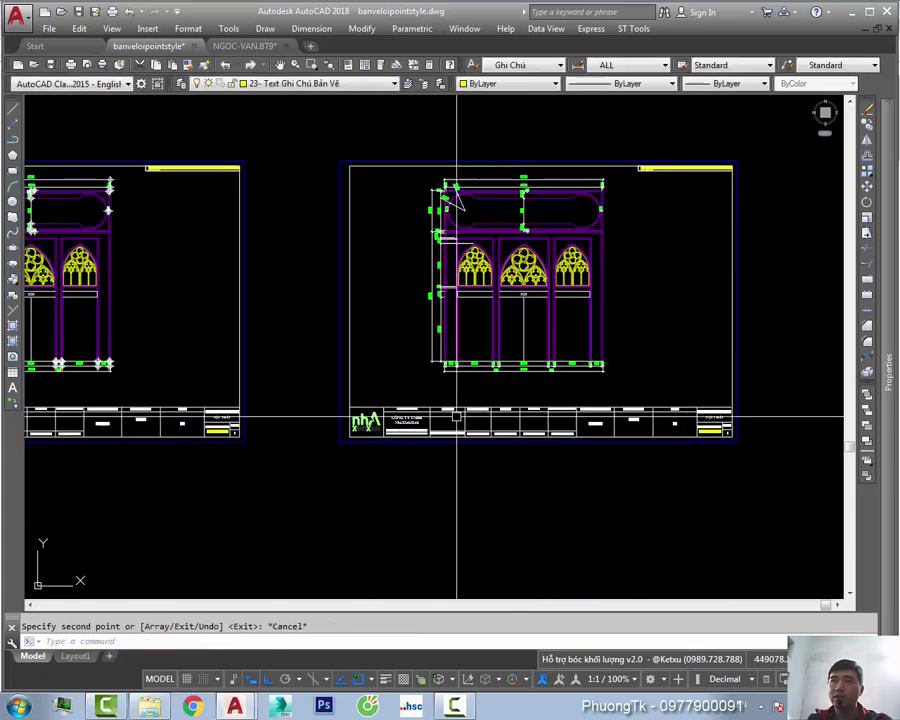
- Delete the copied elevation sheet
scroll(560, 300, down, 4)
click(648, 222)
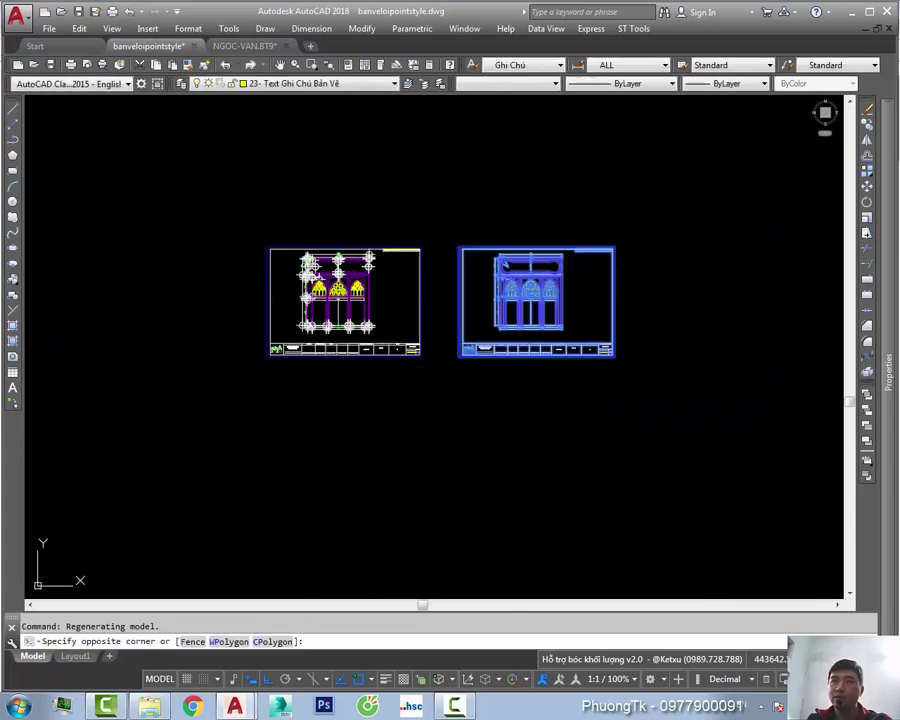
key(Delete)
key(c)
key(Return)
- Start MOVE on the original sheet, selecting it with a window
key(Escape)
key(m)
key(Return)
click(458, 200)
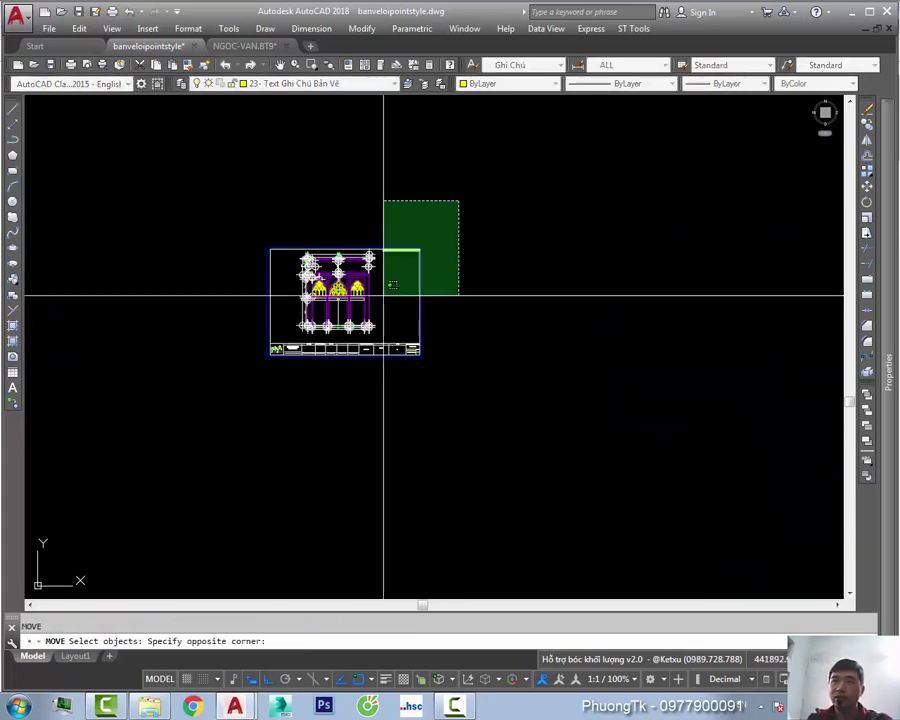
click(340, 300)
key(Return)
scroll(352, 400, up, 5)
scroll(355, 280, up, 2)
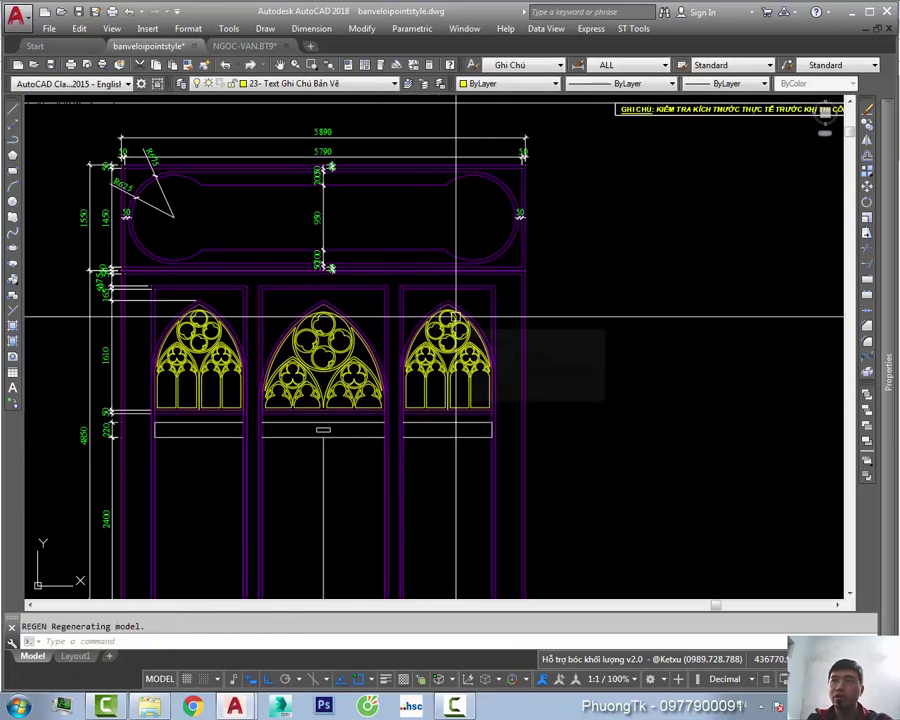
- Undo the move so the elevation sheet returns to its earlier spot, then check it
scroll(440, 330, down, 4)
scroll(420, 378, up, 3)
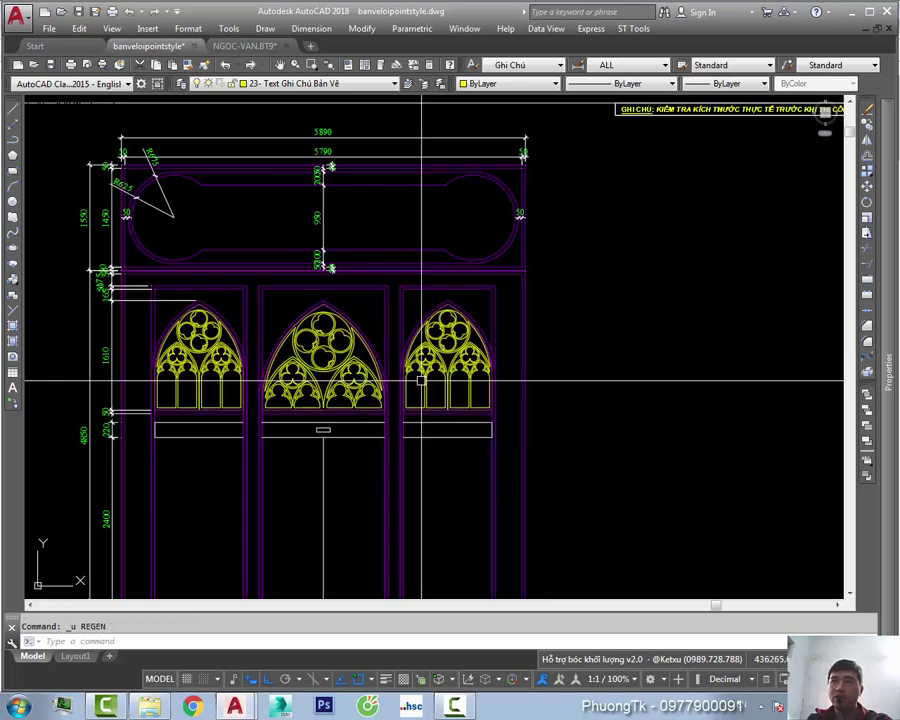
scroll(424, 376, down, 6)
key(ctrl+z)
scroll(405, 290, up, 4)
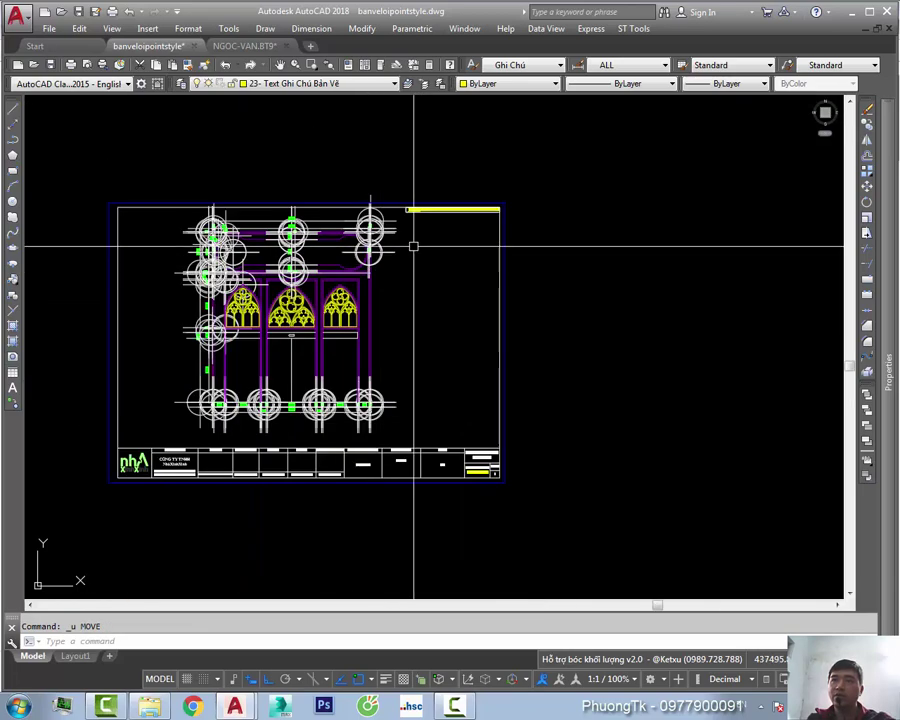
scroll(400, 180, up, 4)
scroll(386, 216, down, 2)
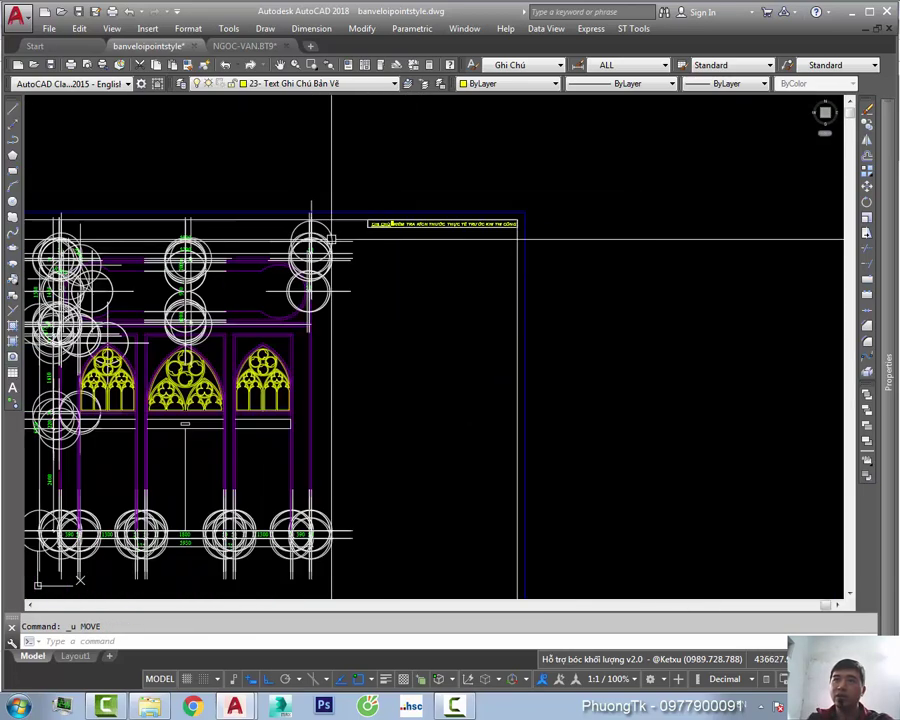
scroll(380, 210, down, 2)
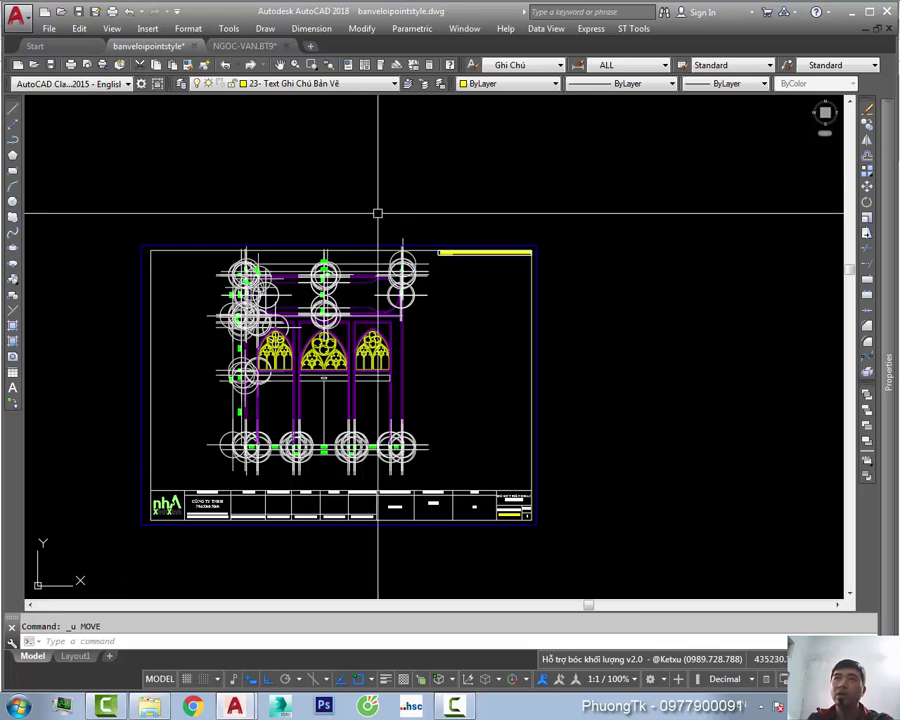
click(190, 30)
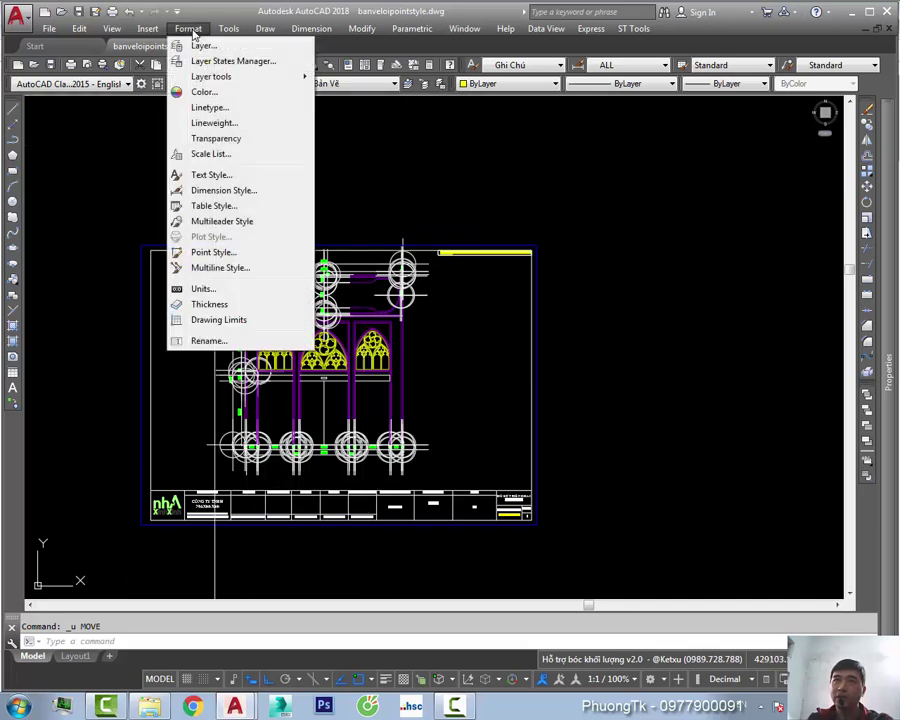
- Apply the blank first point style from Format > Point Style to the drawing
click(222, 254)
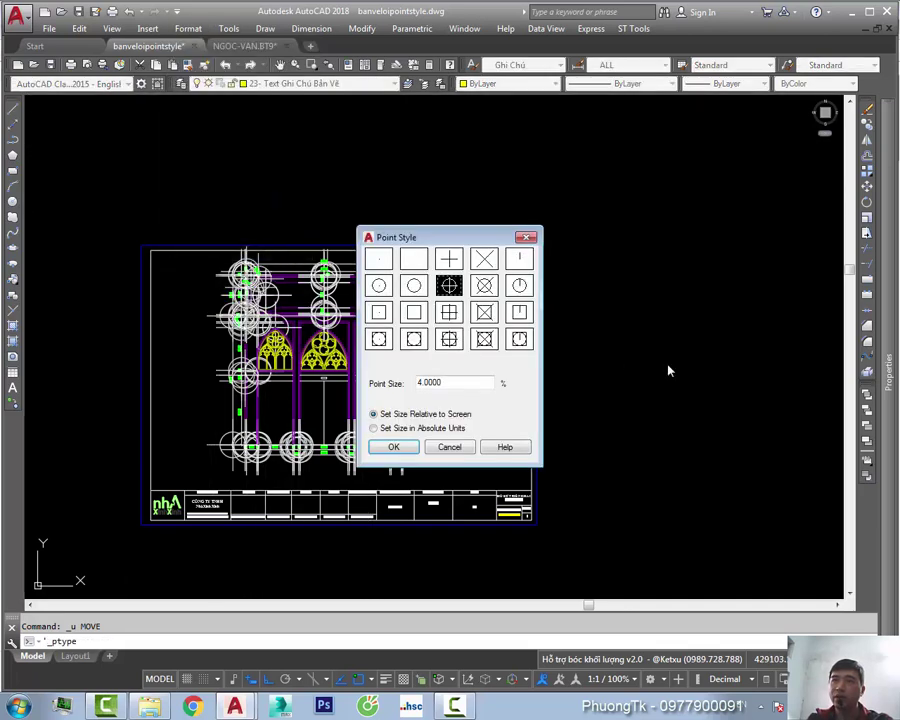
drag(484, 240, 628, 190)
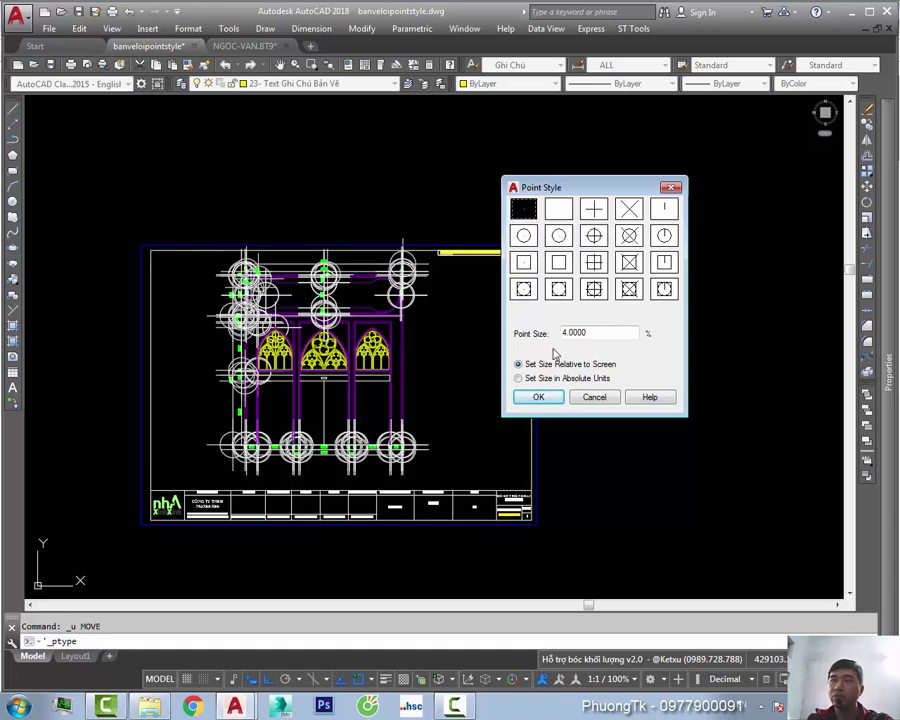
click(538, 397)
scroll(346, 301, up, 4)
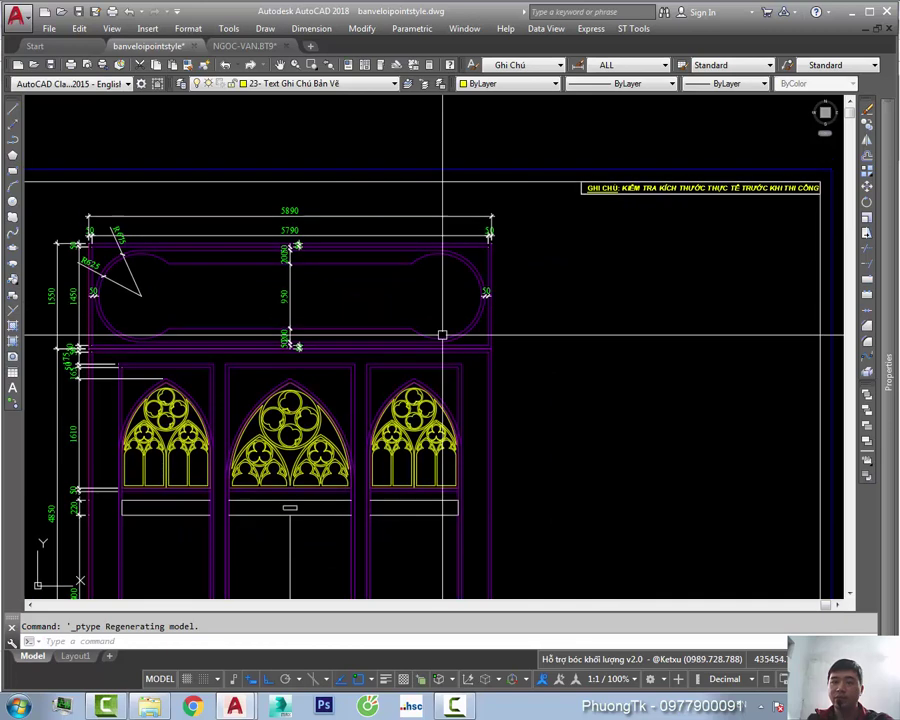
scroll(483, 336, down, 5)
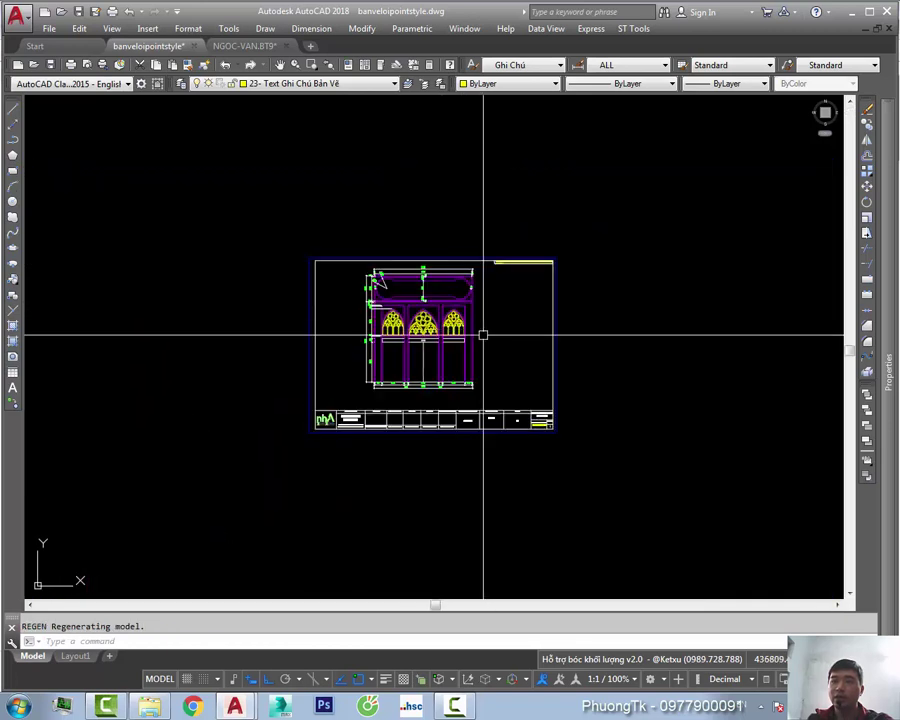
text(re)
key(Escape)
key(ctrl+p)
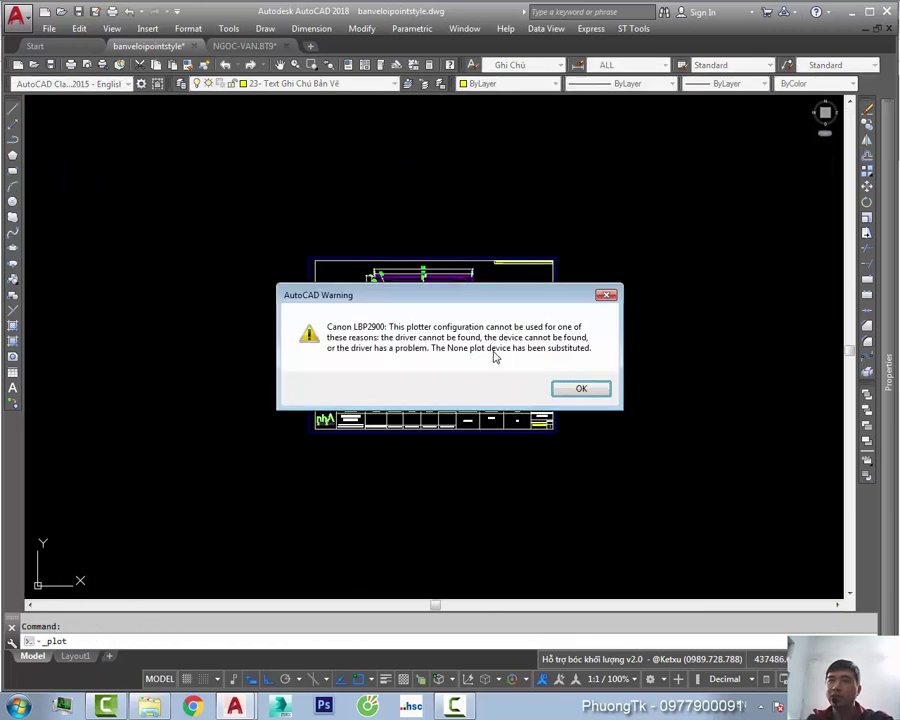
click(582, 390)
click(345, 205)
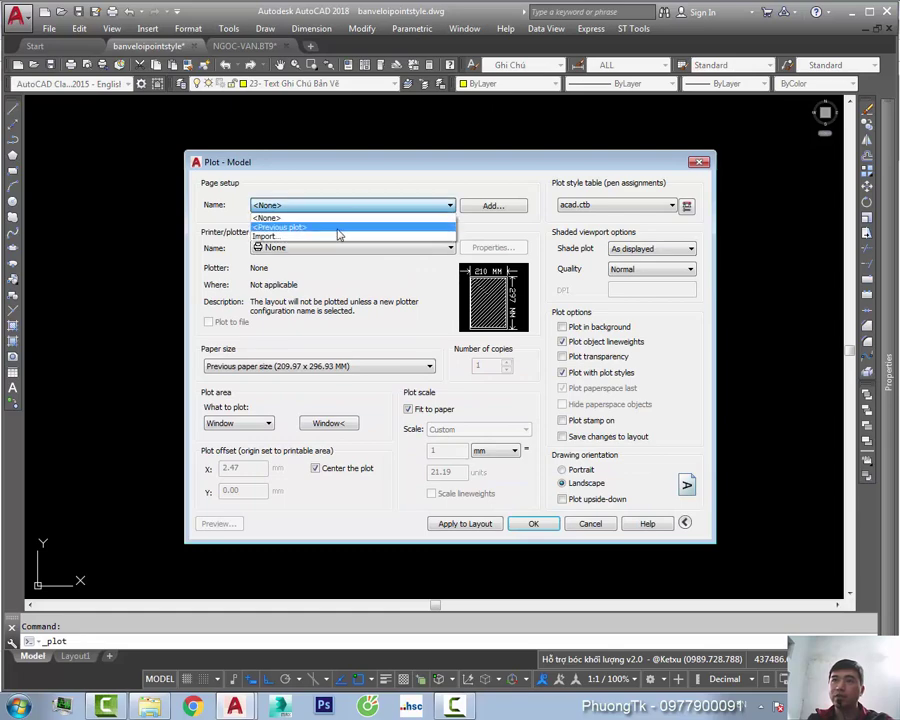
click(338, 230)
click(330, 423)
key(Escape)
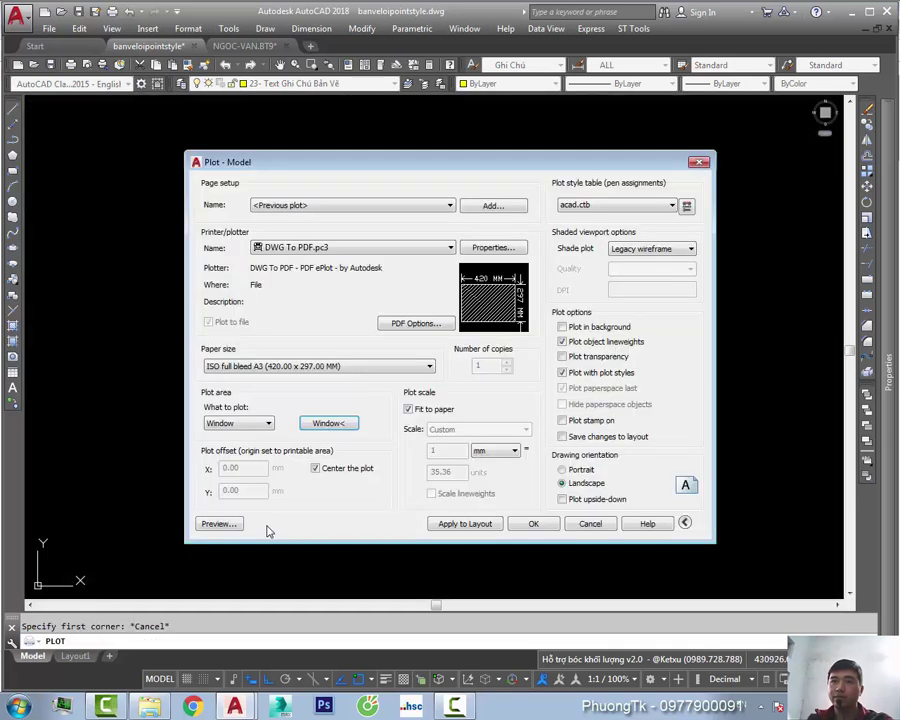
click(218, 528)
scroll(460, 262, up, 5)
scroll(460, 262, up, 2)
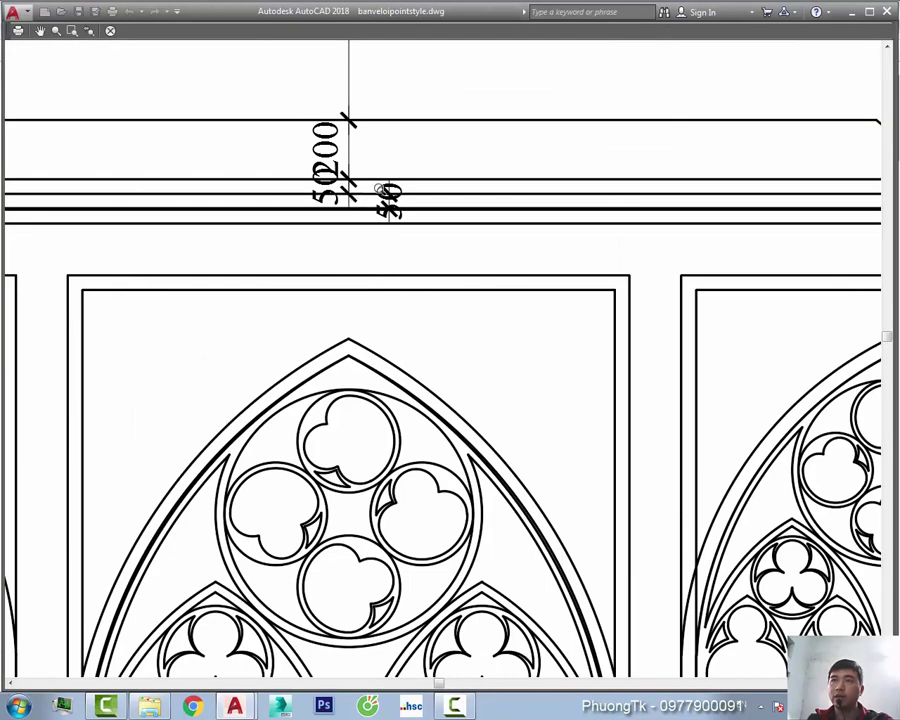
scroll(462, 270, down, 5)
scroll(466, 295, down, 3)
key(Escape)
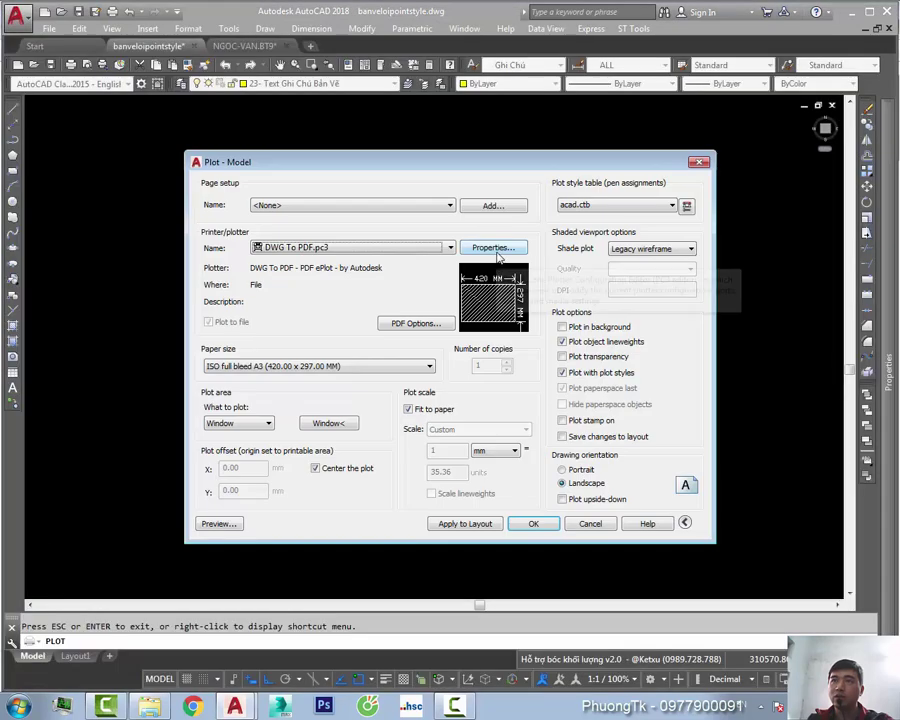
key(Escape)
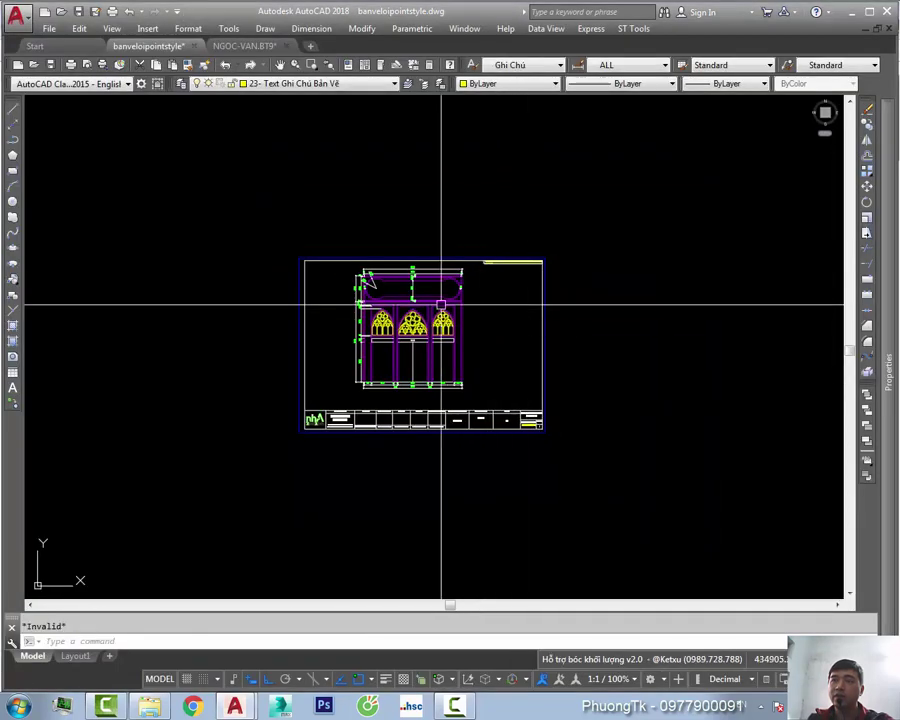
scroll(355, 260, up, 6)
- Inspect the top dimensions, briefly selecting the vertical 950 dimension, then clear it
middle_drag(355, 260, 350, 322)
drag(370, 280, 273, 288)
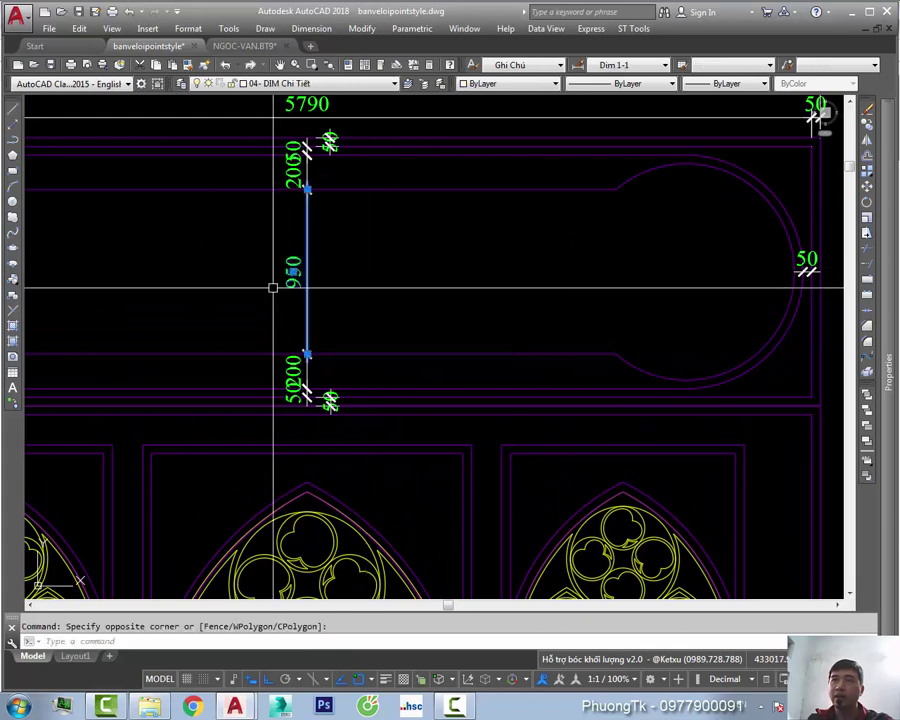
scroll(300, 178, up, 2)
key(Escape)
scroll(306, 200, up, 1)
scroll(300, 224, up, 2)
scroll(360, 260, up, 2)
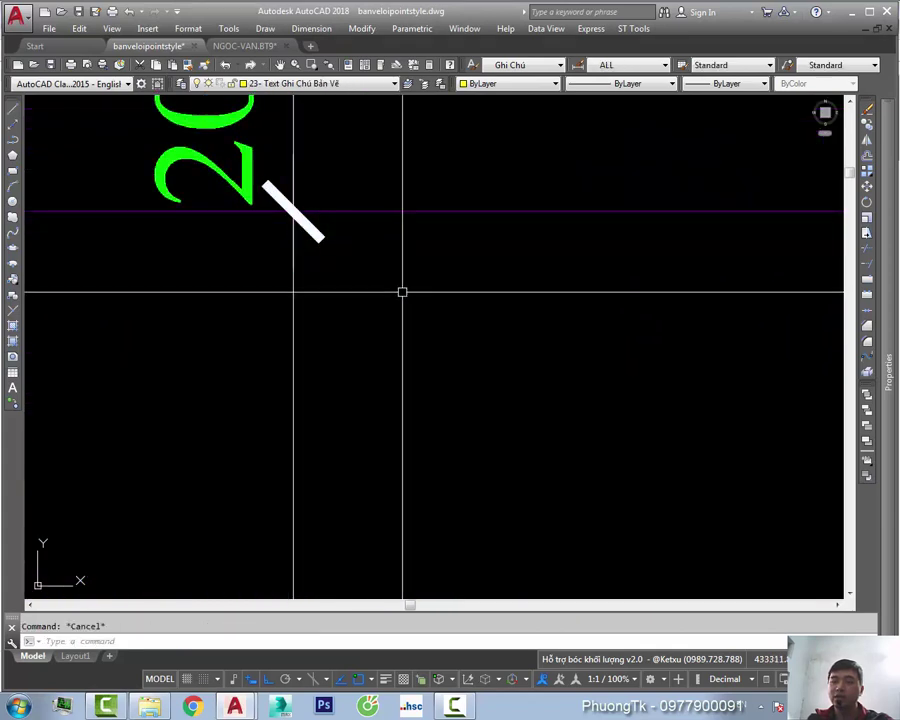
- Cancel the Edit Block Definition list without editing and zoom back to the whole sheet
text(e)
key(Return)
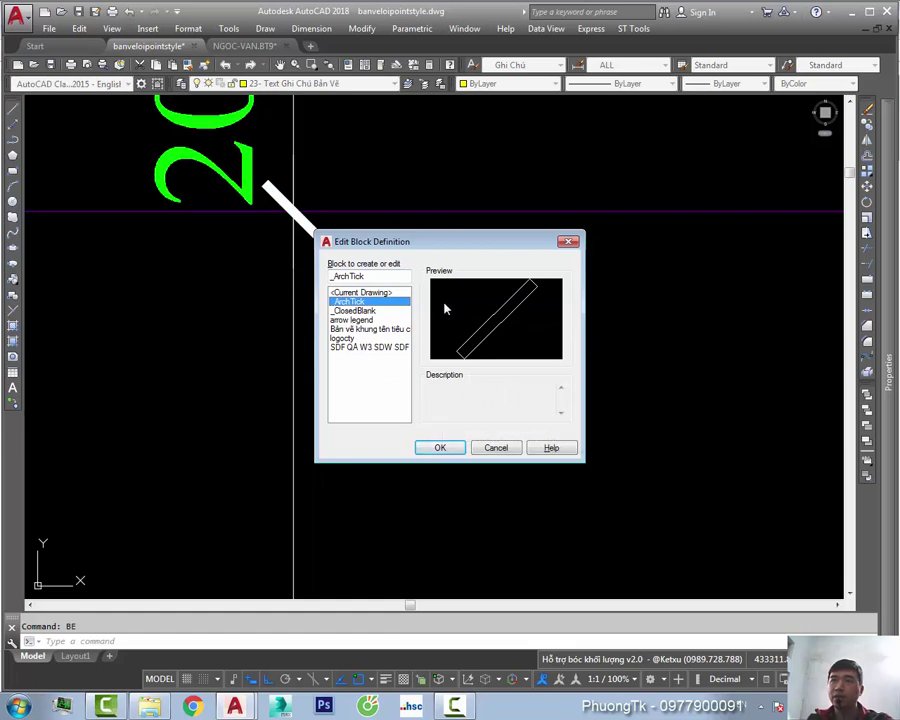
drag(403, 245, 528, 228)
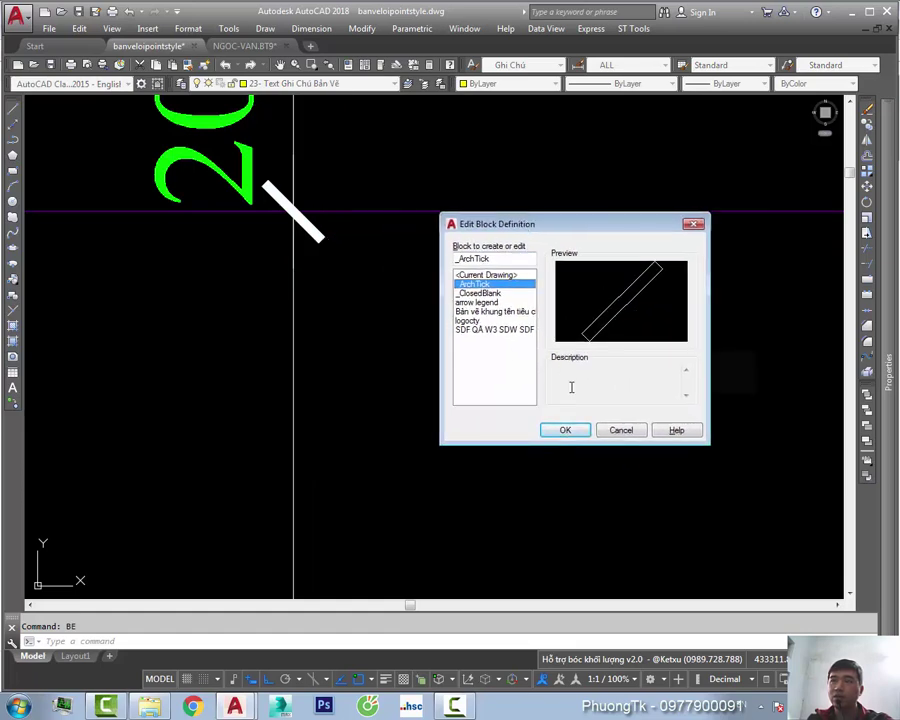
click(691, 225)
scroll(436, 276, down, 3)
scroll(456, 256, down, 2)
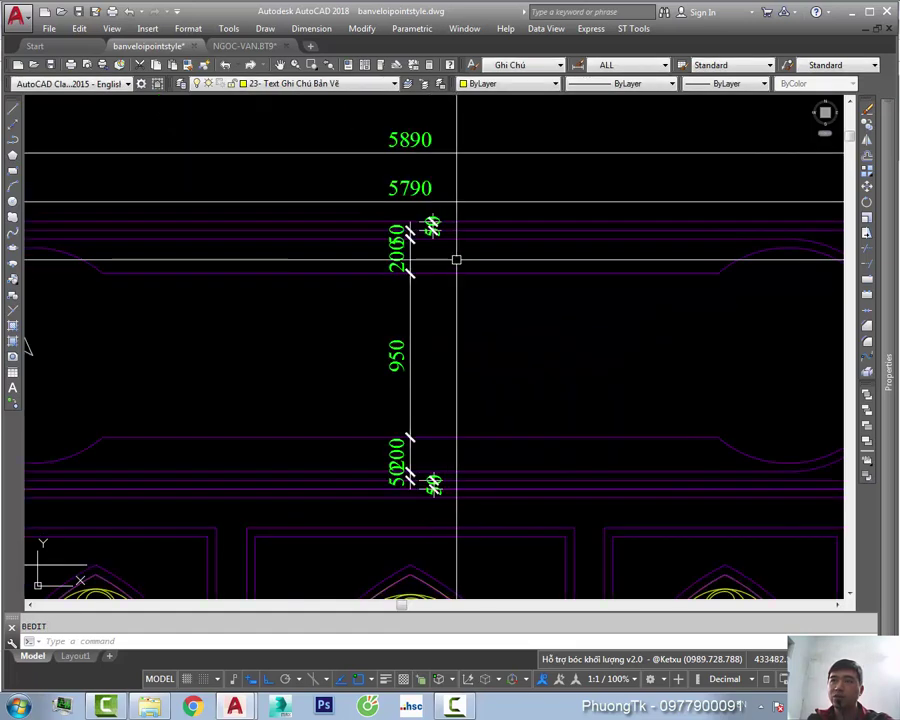
scroll(470, 267, down, 3)
middle_drag(470, 267, 462, 318)
key(Escape)
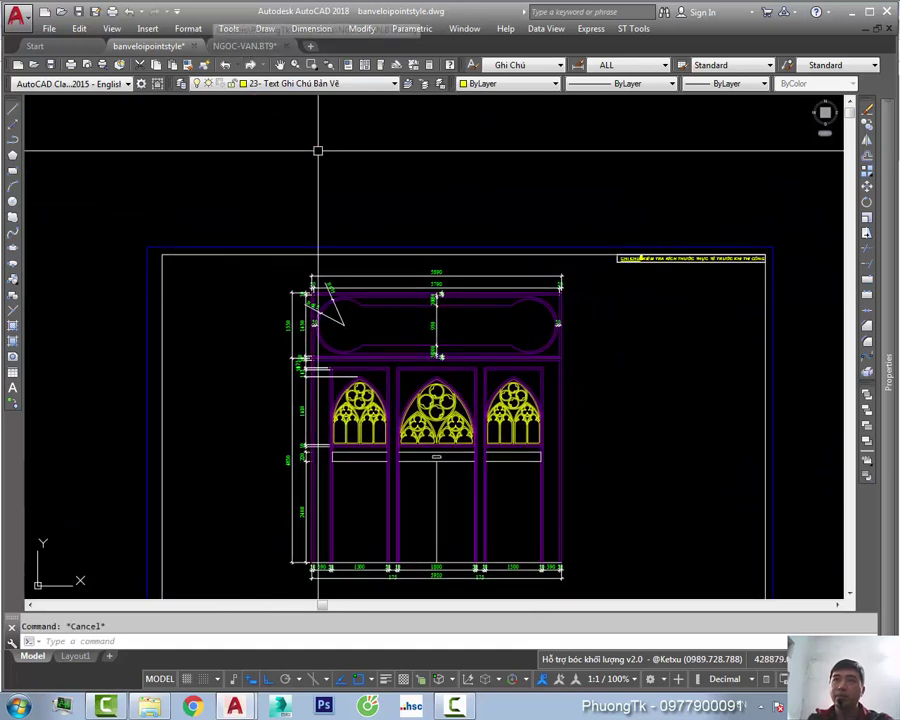
- Switch the point style to the circle-with-X marker and regenerate the elevation
scroll(490, 312, down, 4)
scroll(444, 305, up, 4)
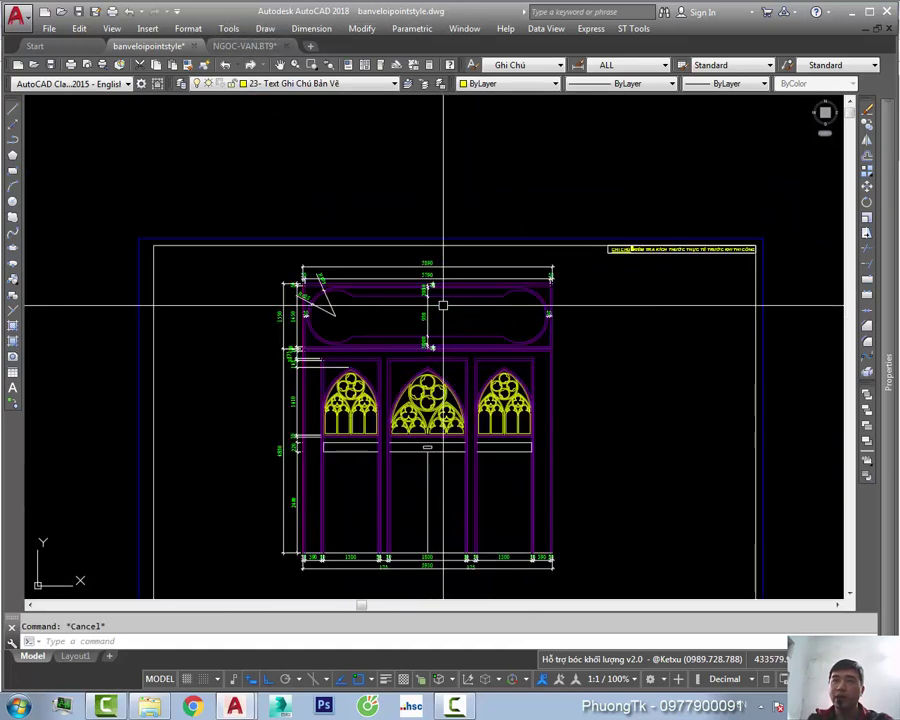
click(199, 31)
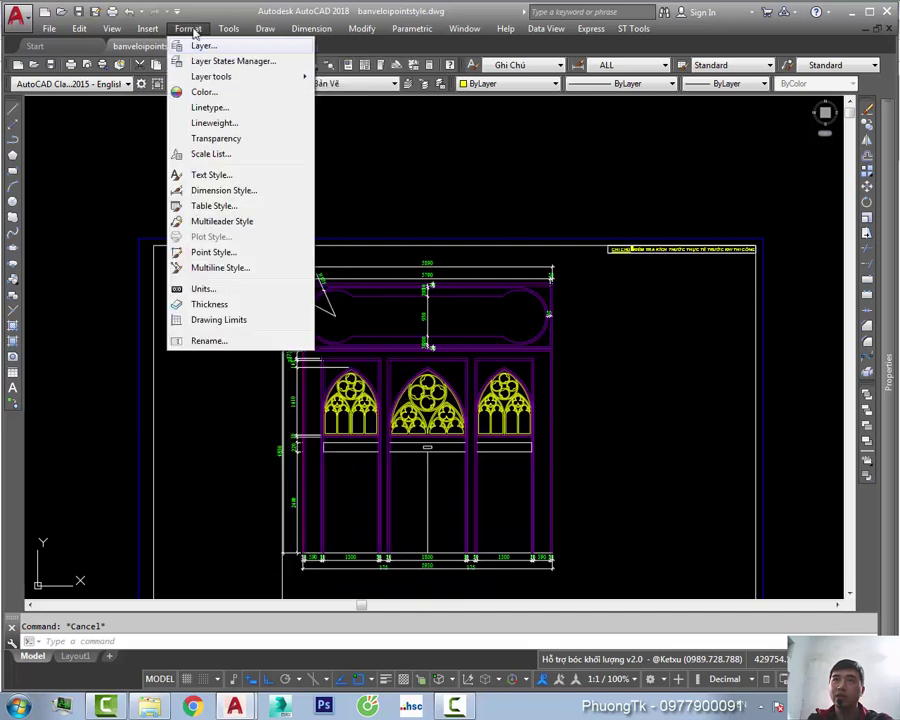
click(205, 256)
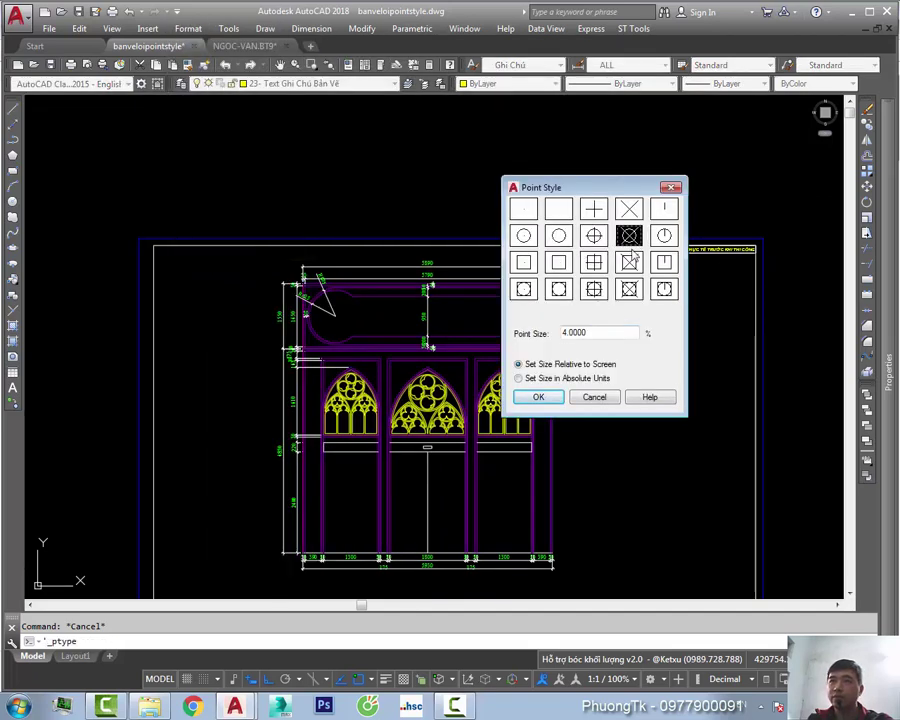
click(539, 398)
scroll(442, 331, up, 5)
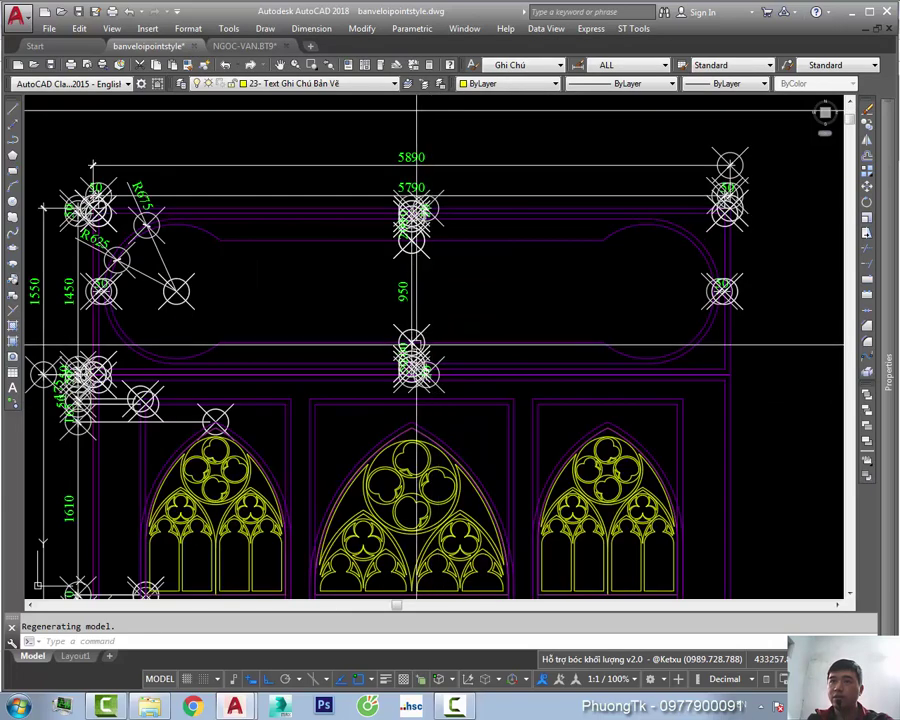
scroll(475, 350, up, 2)
scroll(485, 357, down, 2)
scroll(488, 335, down, 3)
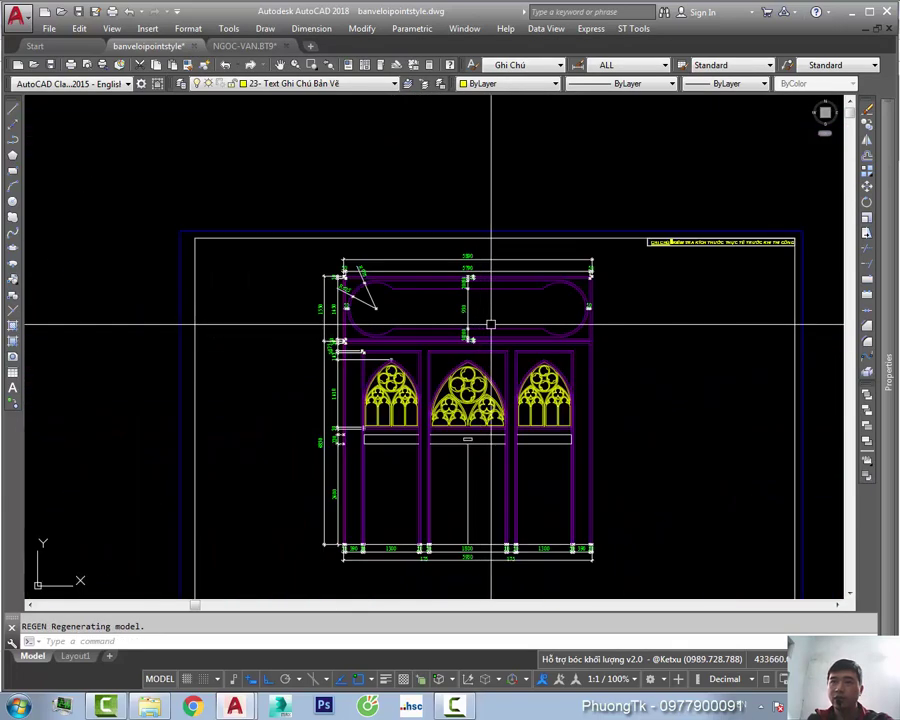
scroll(460, 305, down, 2)
key(Escape)
text(m)
key(Return)
click(200, 130)
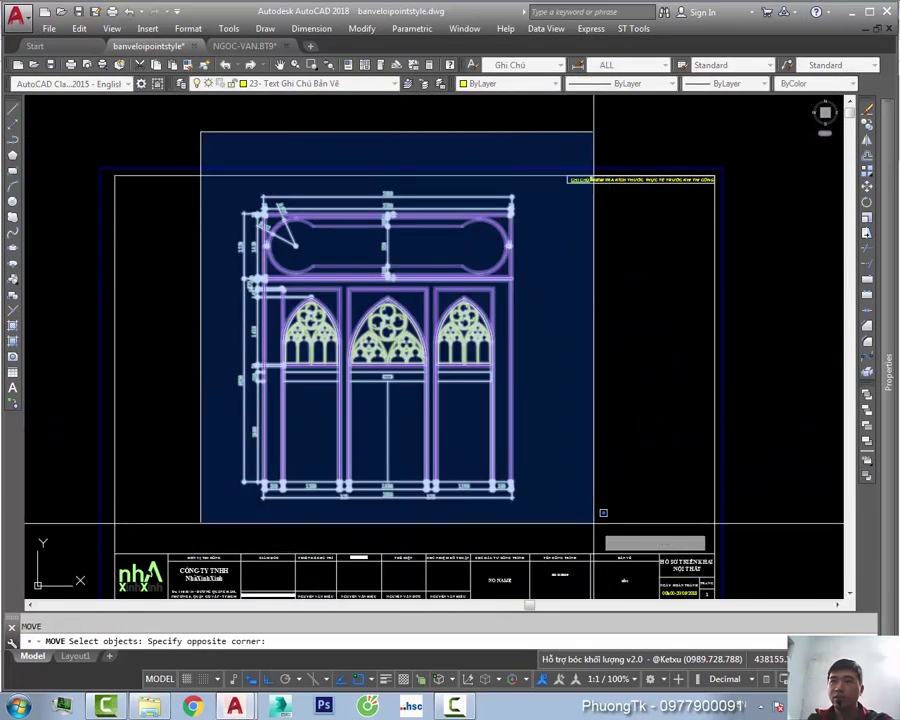
click(590, 524)
key(Return)
click(560, 445)
middle_drag(468, 325, 474, 343)
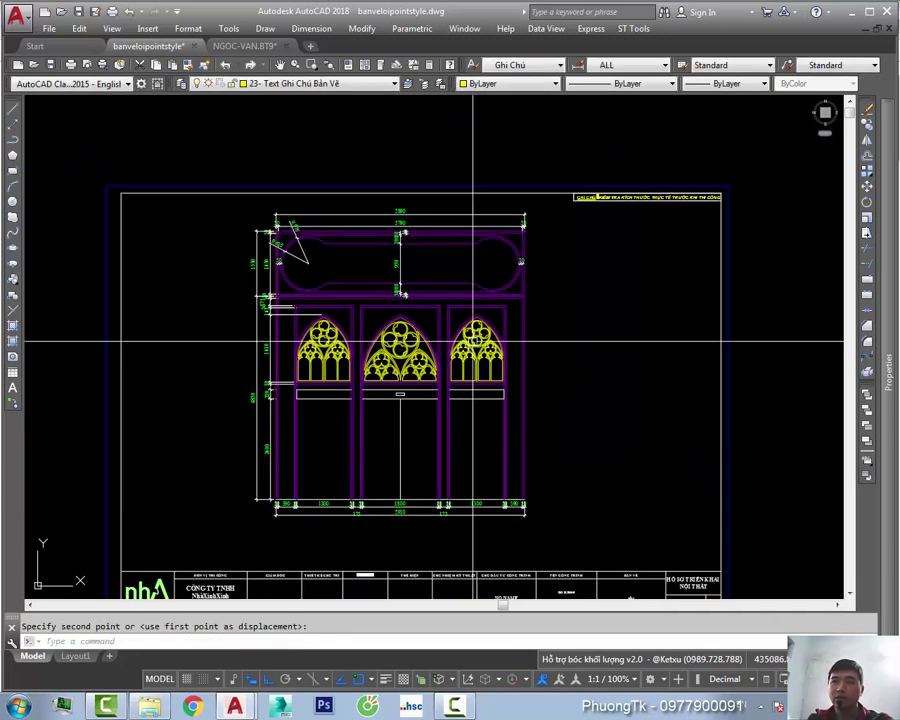
scroll(468, 230, up, 8)
key(Escape)
scroll(440, 300, down, 8)
scroll(440, 366, down, 3)
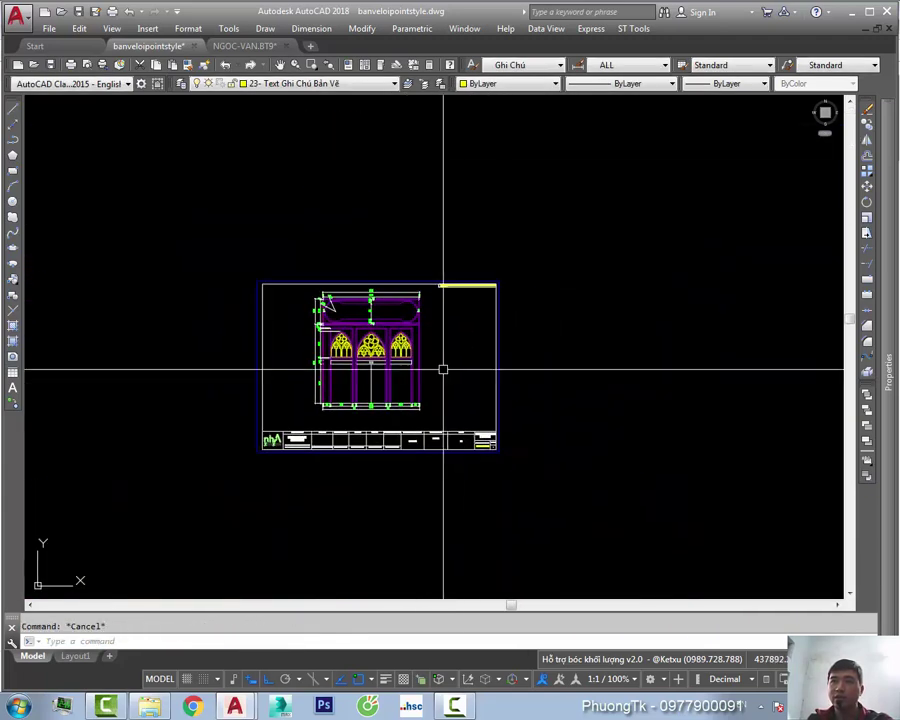
scroll(350, 350, up, 5)
scroll(464, 321, up, 2)
middle_drag(464, 321, 452, 355)
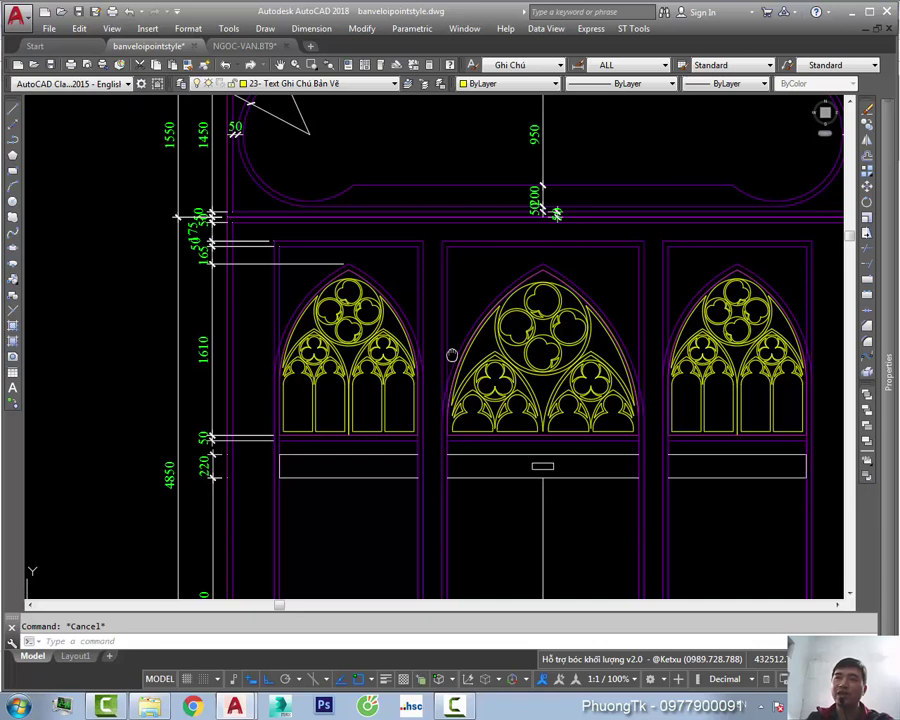
scroll(452, 355, down, 5)
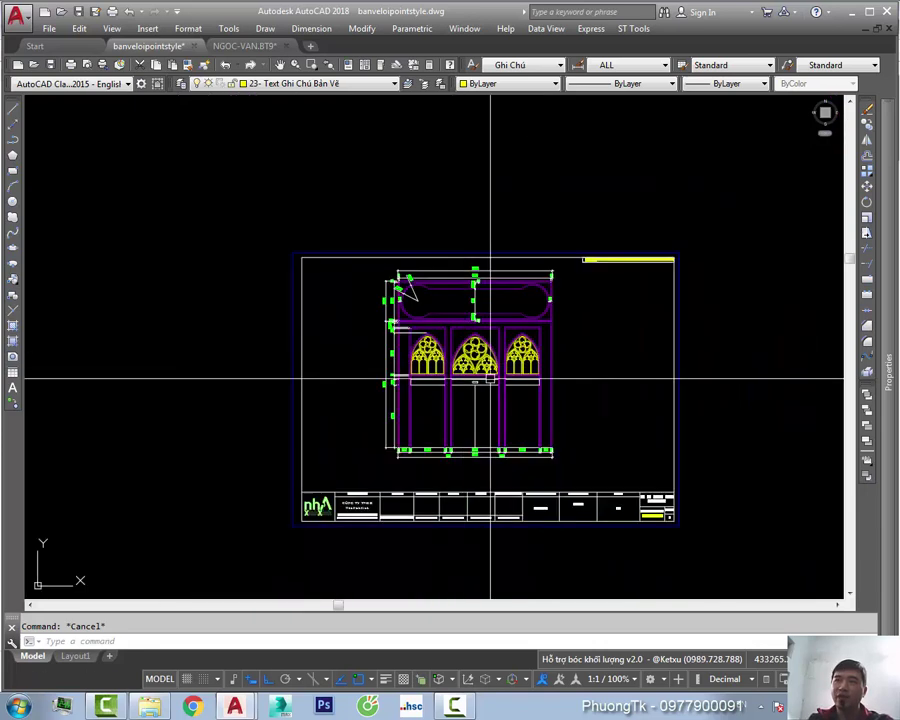
middle_drag(551, 405, 391, 393)
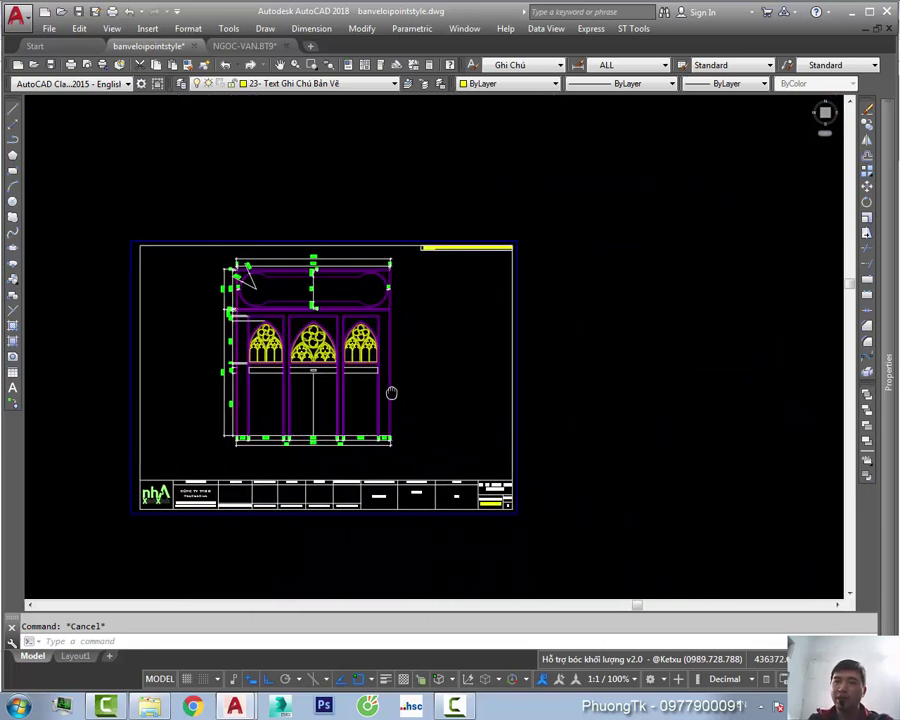
scroll(331, 259, up, 5)
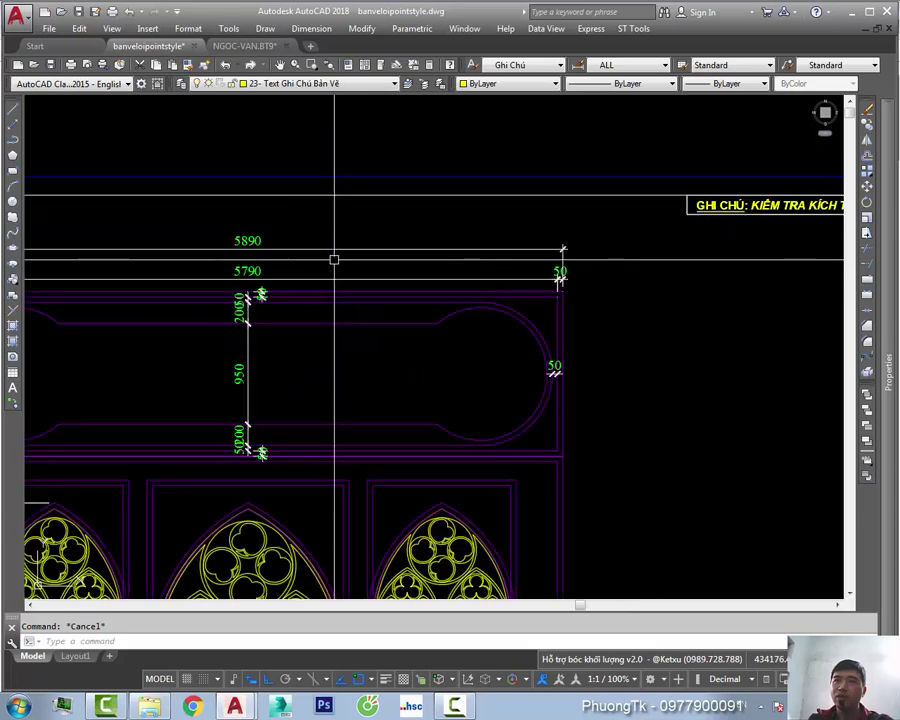
scroll(345, 326, down, 2)
scroll(345, 326, down, 3)
mouse_move(345, 326)
middle_down()
mouse_move(513, 389)
mouse_move(396, 372)
middle_up()
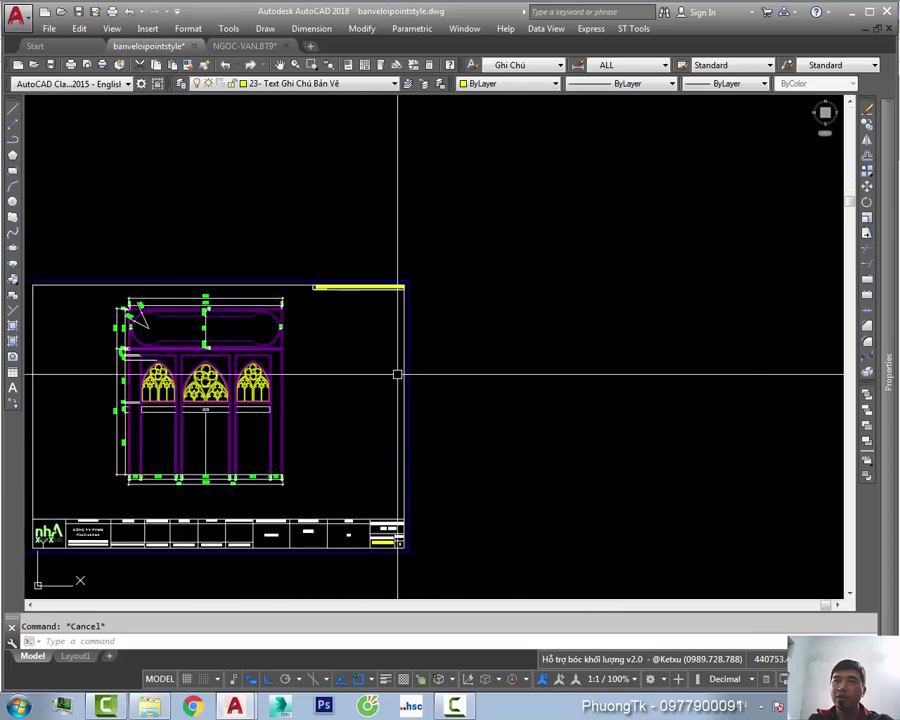
mouse_move(468, 384)
middle_down()
mouse_move(390, 382)
mouse_move(427, 380)
middle_up()
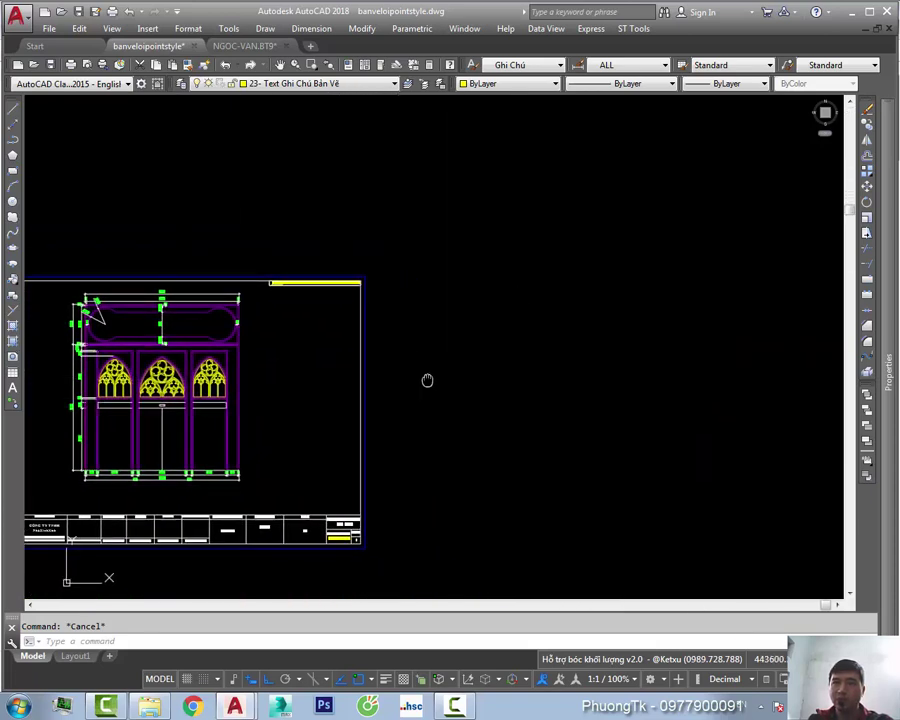
scroll(424, 379, up, 1)
scroll(374, 352, up, 2)
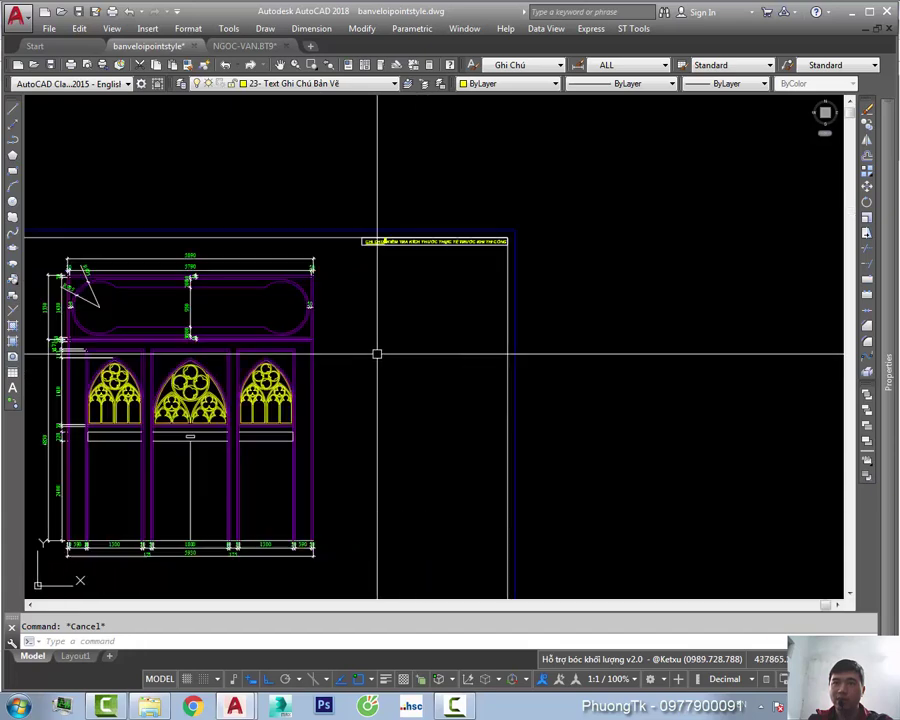
scroll(404, 350, up, 2)
scroll(390, 323, down, 2)
scroll(390, 323, down, 2)
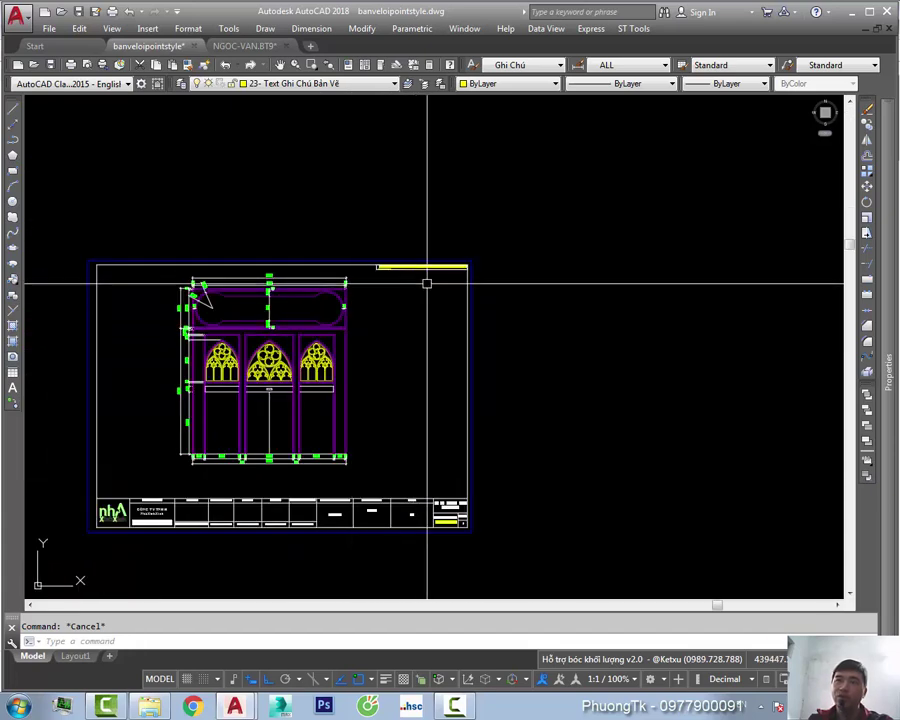
scroll(412, 305, down, 4)
scroll(330, 300, up, 5)
scroll(280, 283, up, 4)
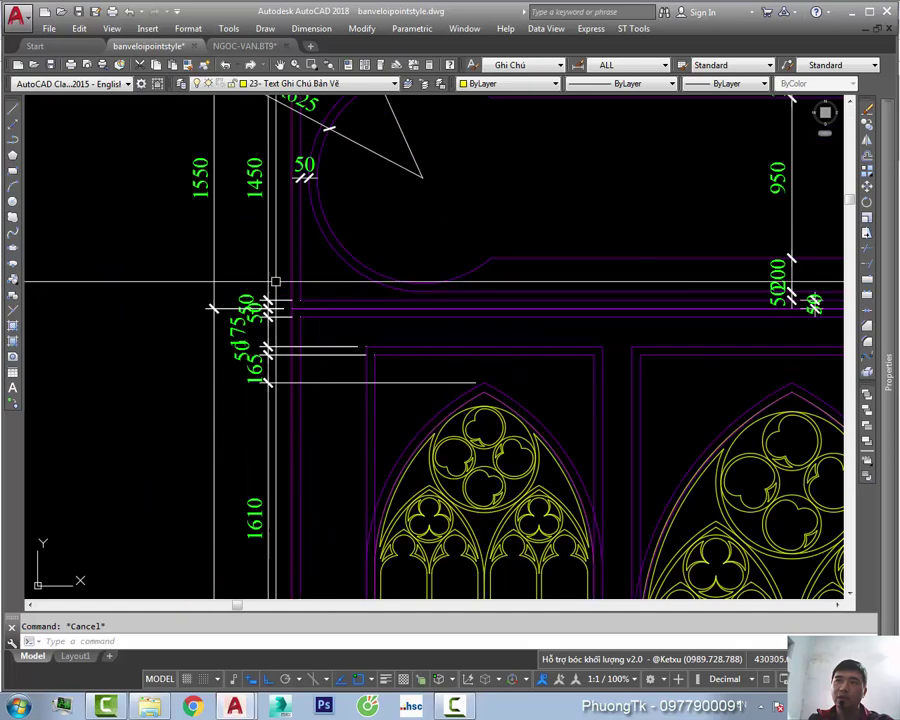
scroll(310, 303, down, 3)
scroll(322, 309, down, 3)
key(ctrl+a)
mouse_move(388, 325)
middle_down()
mouse_move(270, 325)
mouse_move(310, 330)
middle_up()
middle_drag(608, 392, 662, 372)
key(Escape)
scroll(630, 420, up, 2)
middle_drag(636, 454, 755, 451)
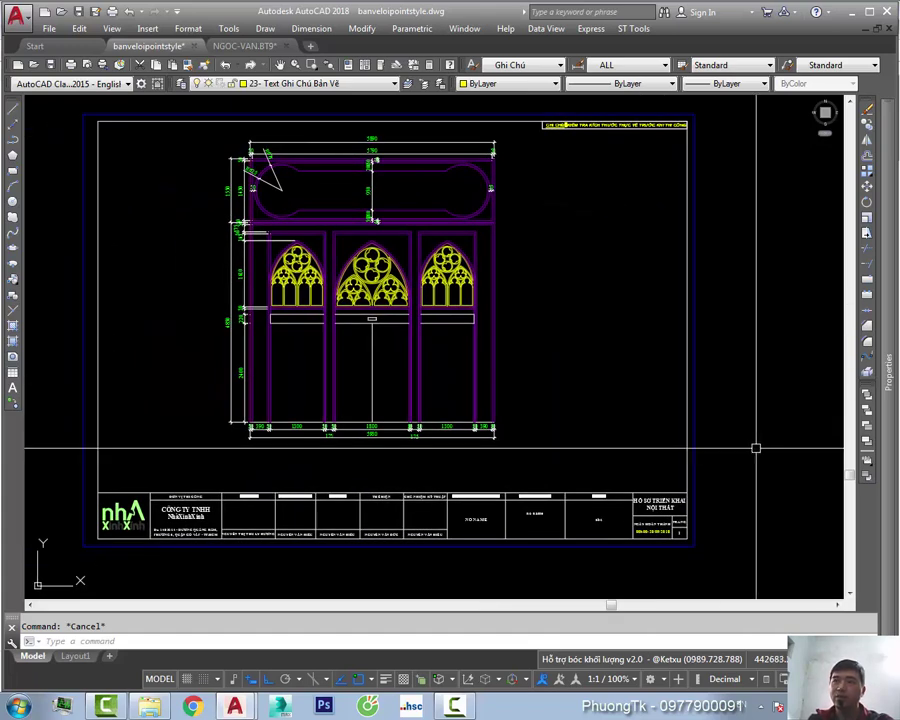
scroll(755, 448, down, 2)
key(ctrl+a)
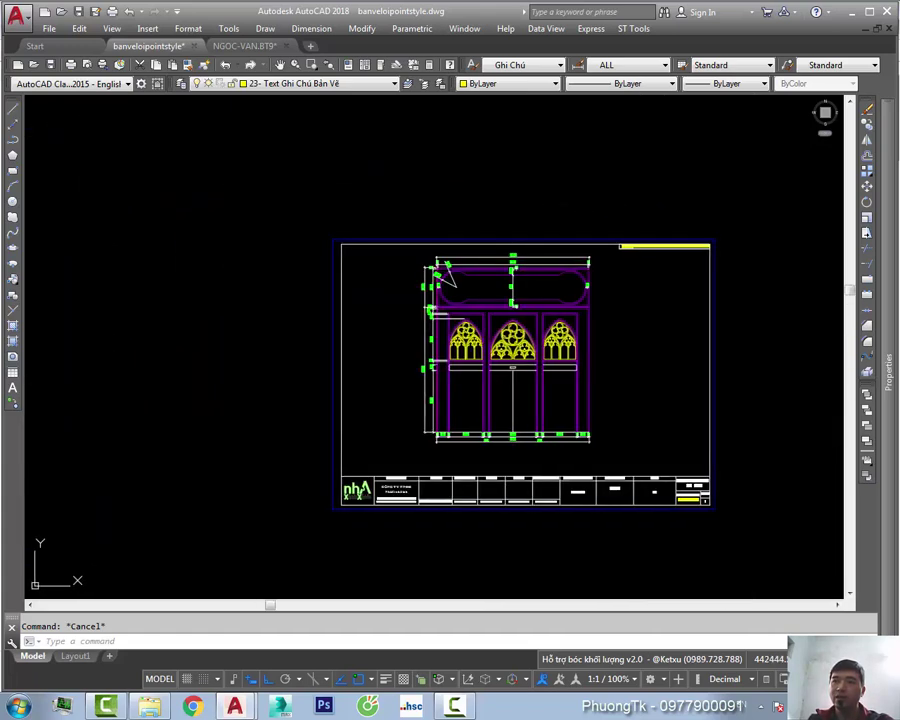
mouse_move(742, 494)
middle_down()
mouse_move(636, 478)
mouse_move(641, 464)
middle_up()
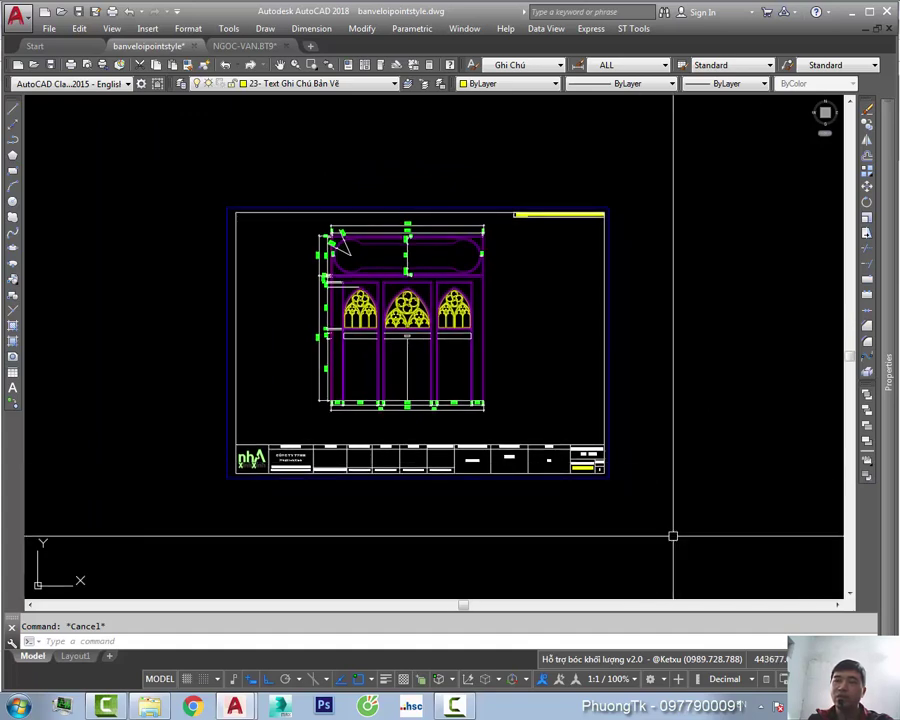